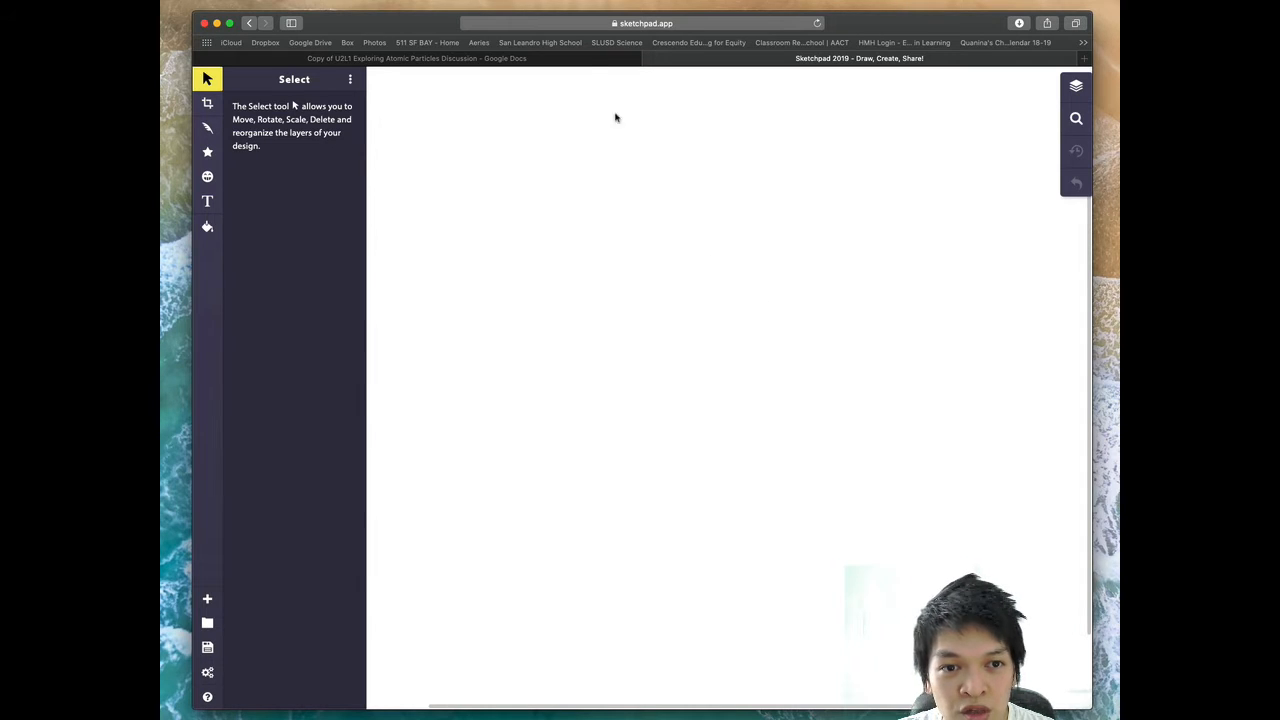
Switch to the Google Docs worksheet and examine the periodic table segment with Bohr-model electron arrangements
left_click(586, 58)
scroll(735, 402, "up", 5)
scroll(735, 402, "up", 3)
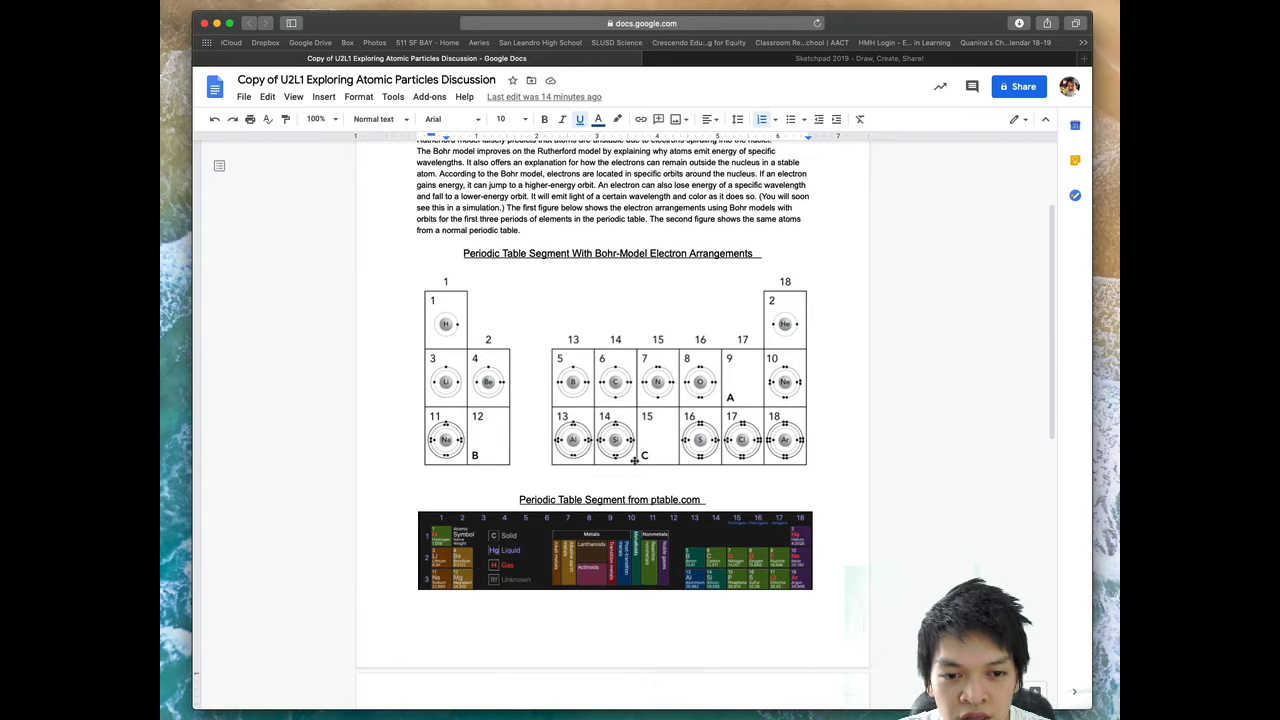
left_click(661, 381)
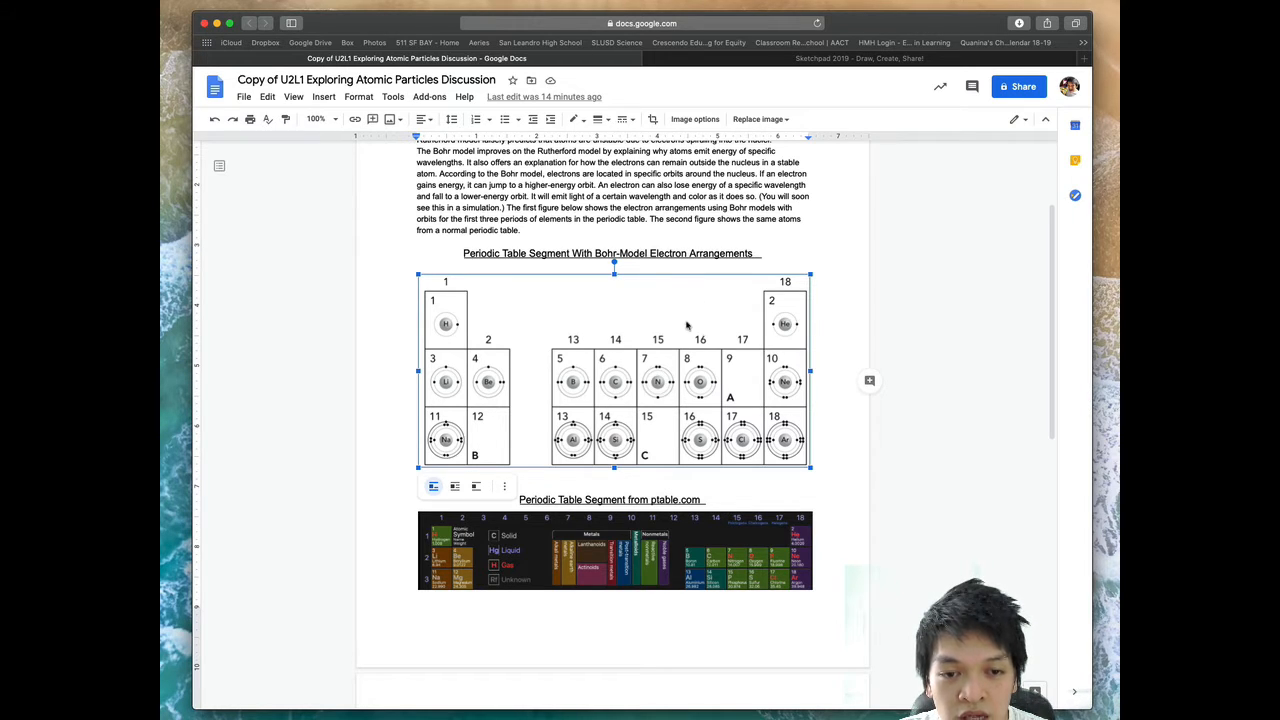
Return to the Sketchpad canvas and choose the Pencil brush for freehand drawing
left_click(844, 59)
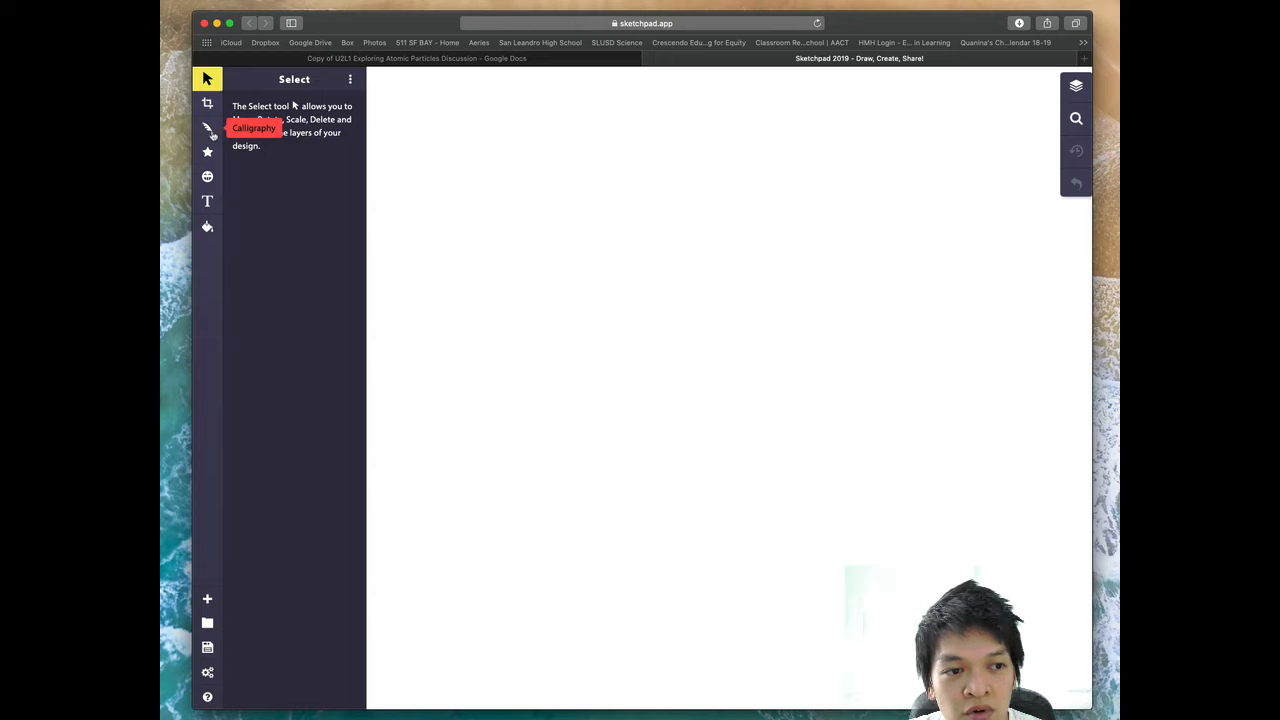
left_click(209, 130)
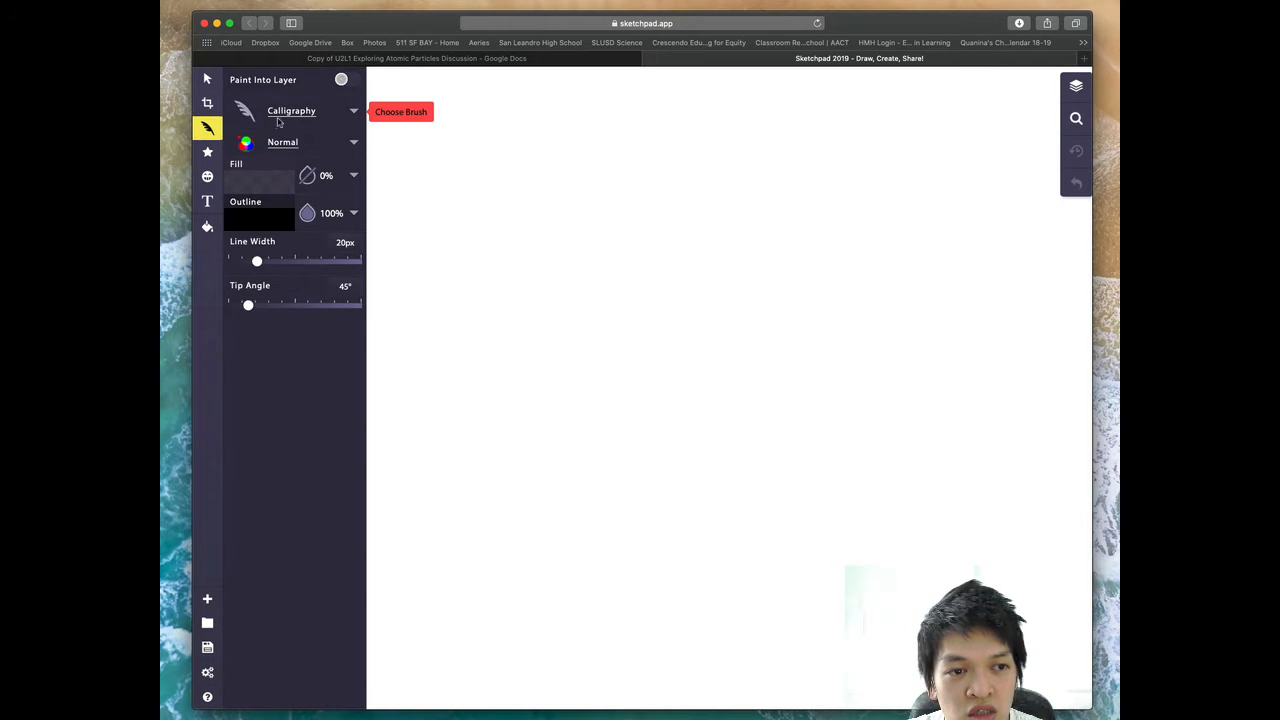
left_click(339, 113)
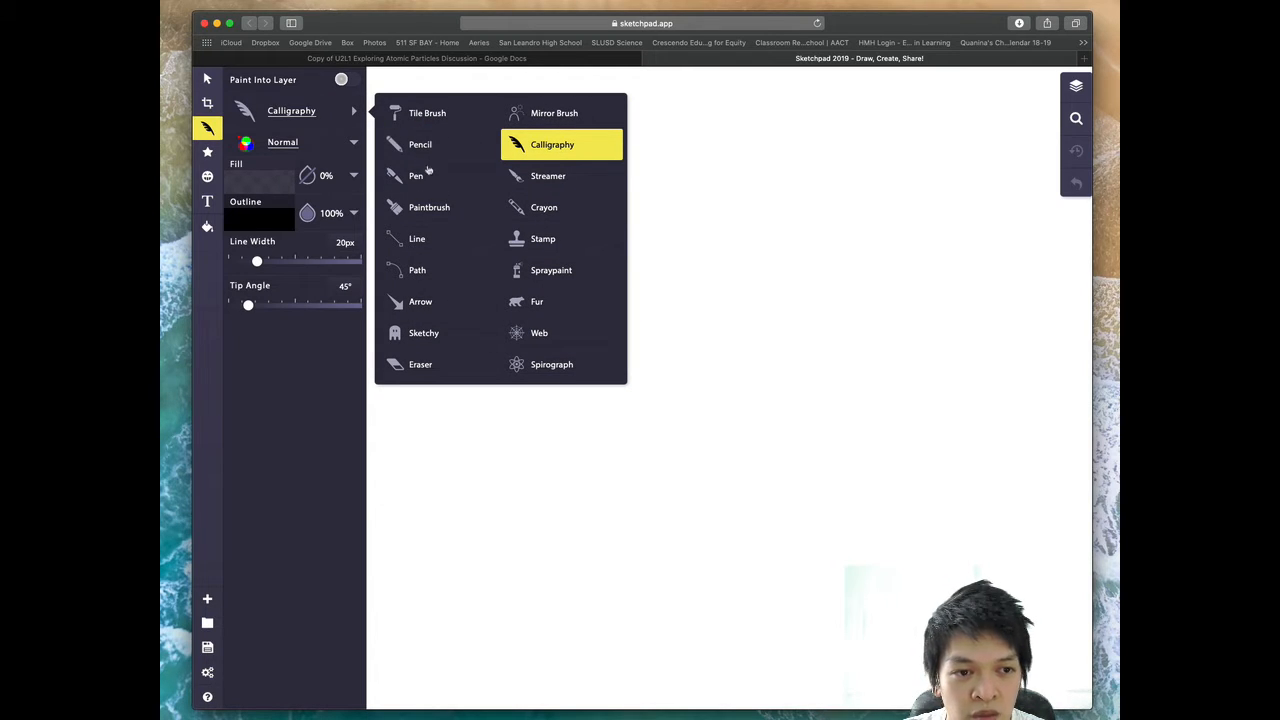
left_click(424, 147)
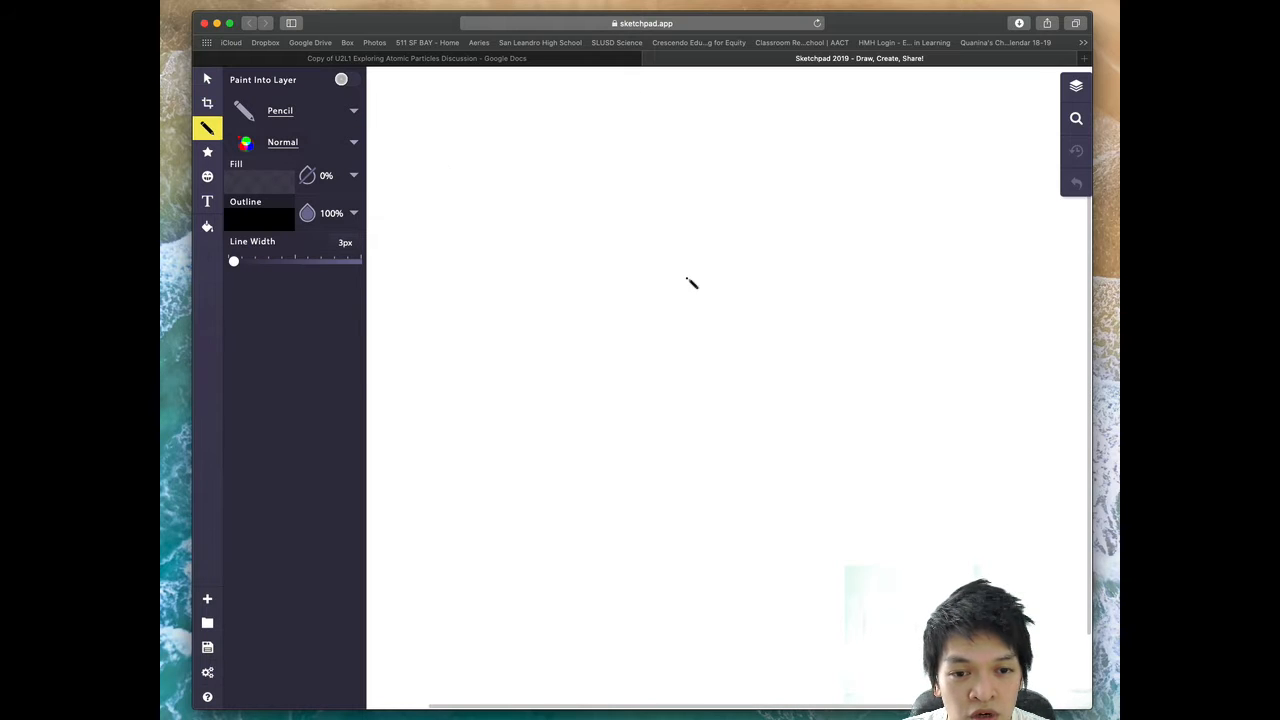
Draw freehand pencil test strokes on the blank canvas and undo them
mouse_move(640, 270)
left_mouse_down()
mouse_move(693, 258)
mouse_move(705, 290)
mouse_move(783, 311)
left_mouse_up()
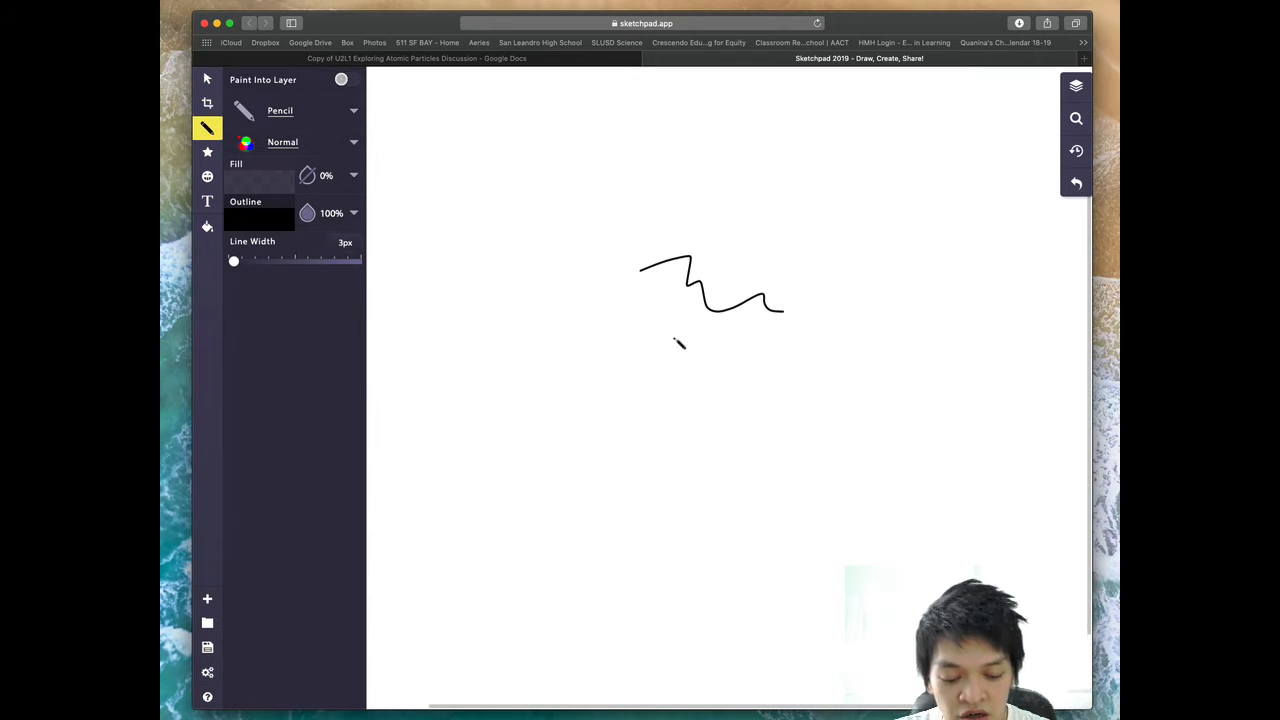
mouse_move(818, 215)
left_mouse_down()
mouse_move(716, 285)
mouse_move(818, 218)
mouse_move(718, 212)
mouse_move(786, 268)
mouse_move(784, 180)
mouse_move(822, 252)
mouse_move(808, 172)
left_mouse_up()
key("super+z")
key("super+z")
key("super+z")
key("super+z")
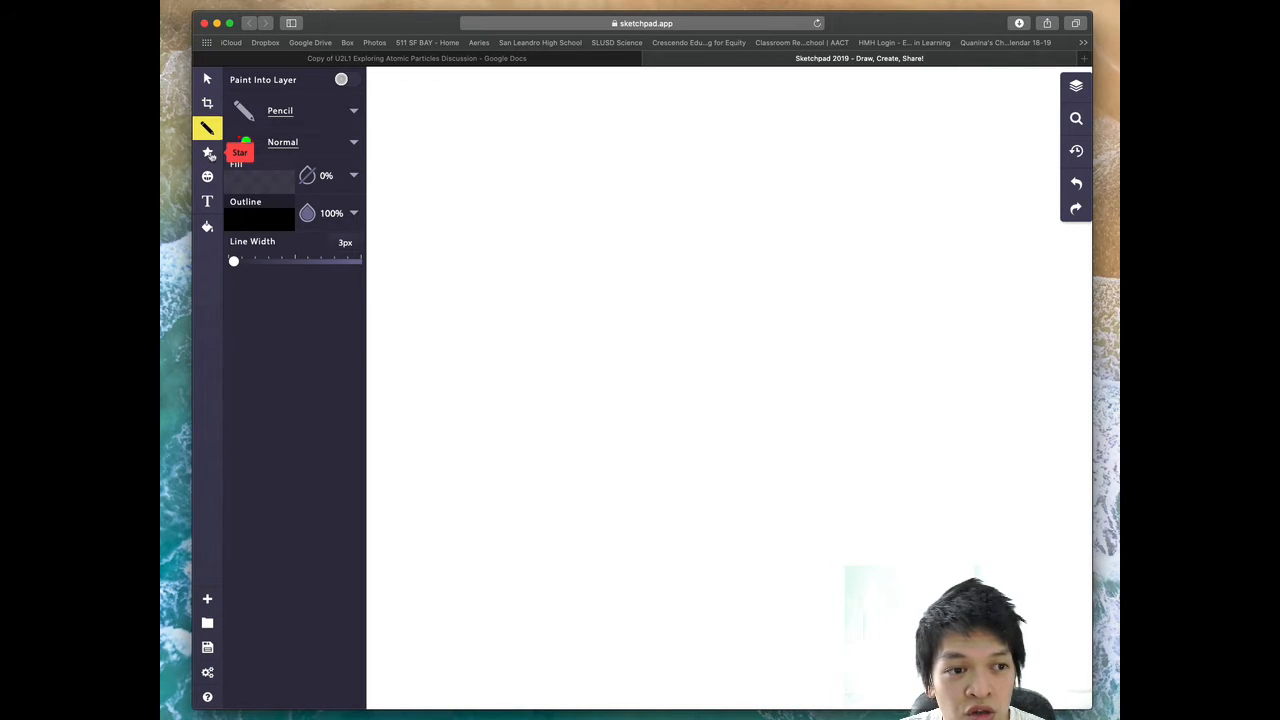
Draw a small circle in the upper middle of the canvas and set its fill opacity to 0%
left_click(209, 154)
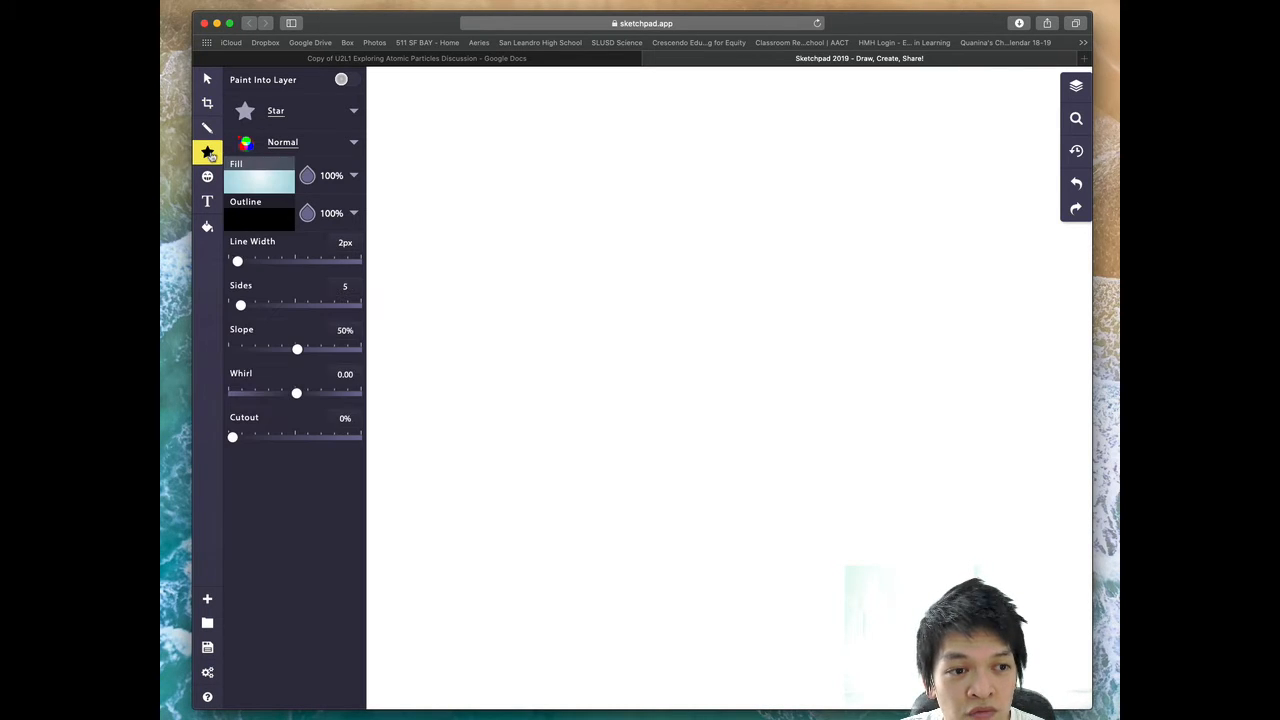
left_click(332, 117)
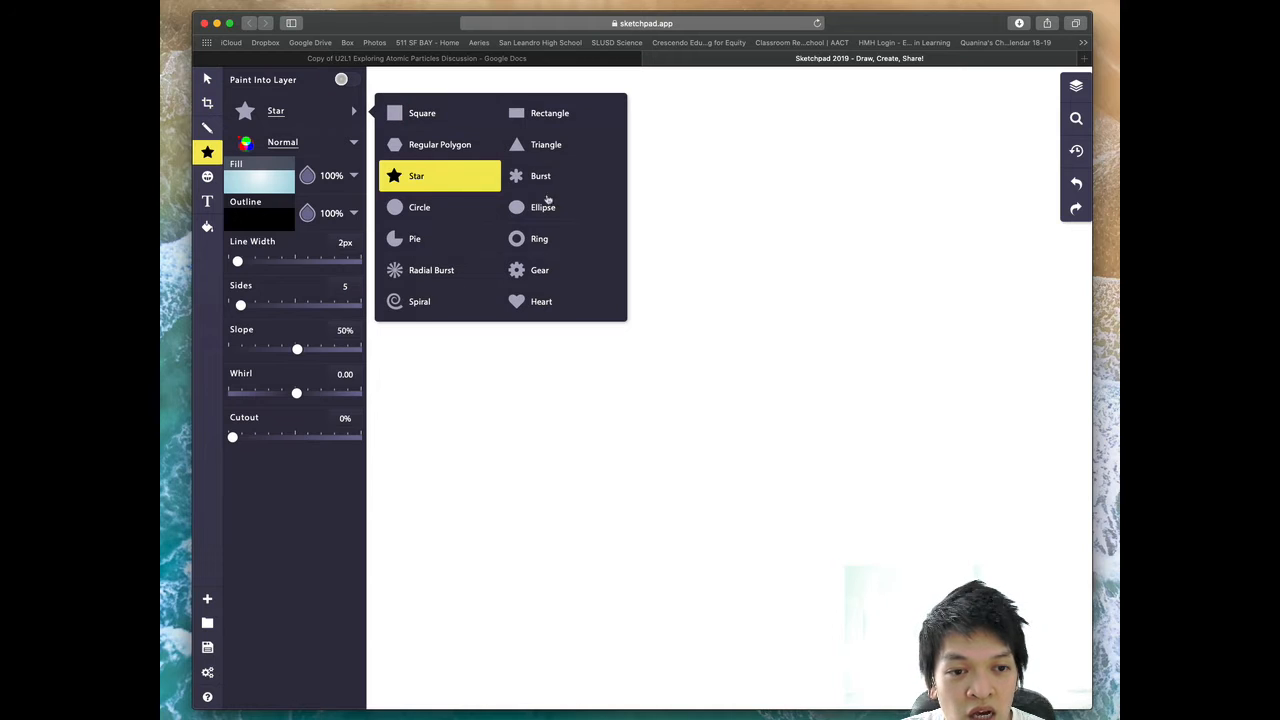
left_click(419, 207)
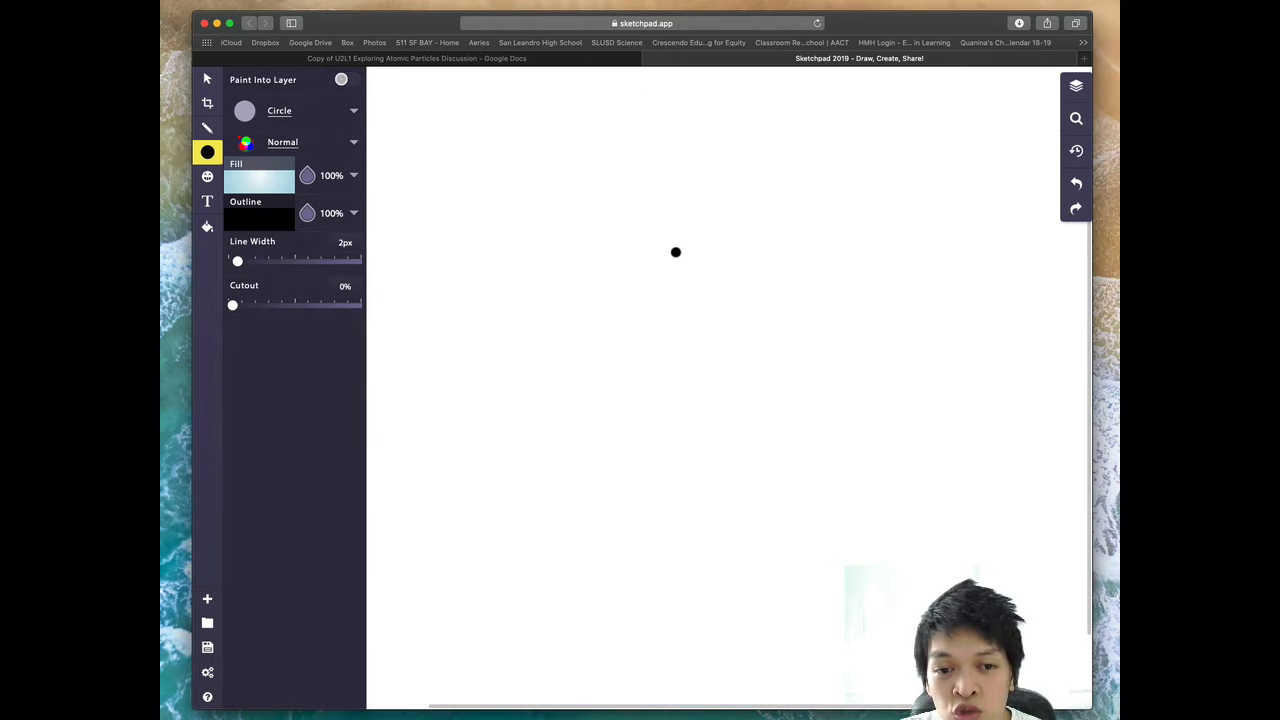
left_click_drag(676, 252, 694, 270)
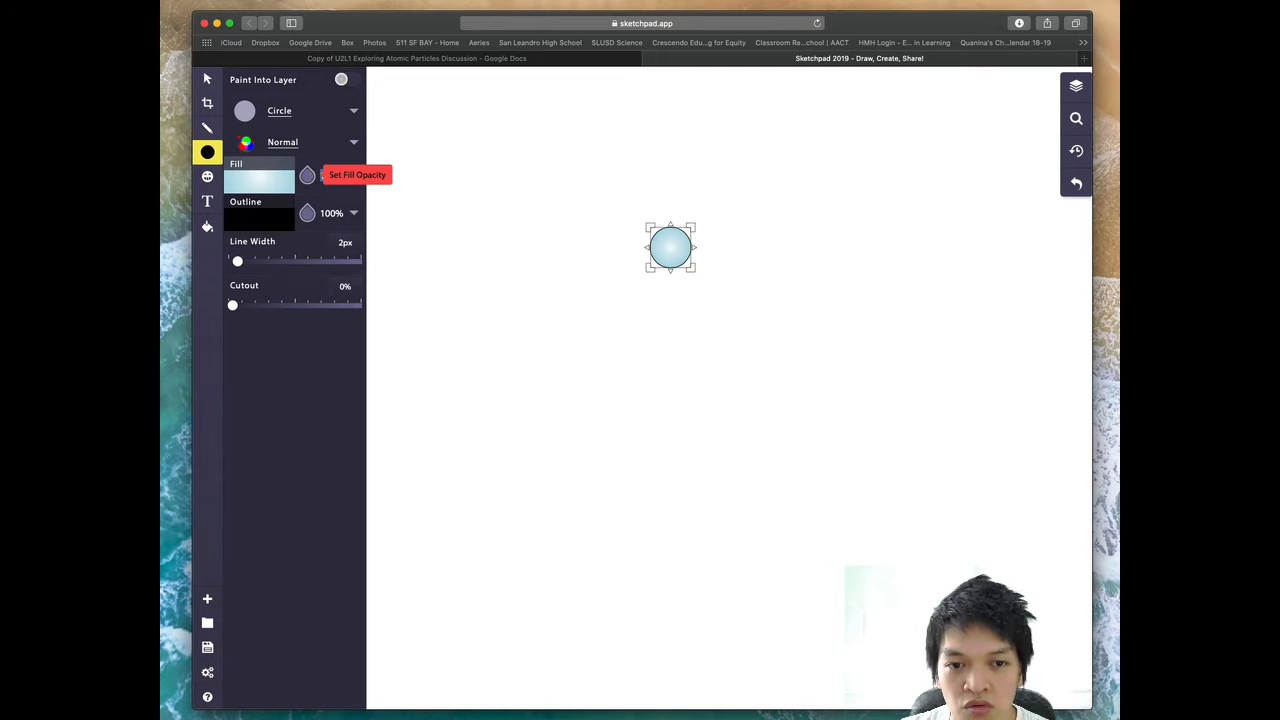
key("BackSpace")
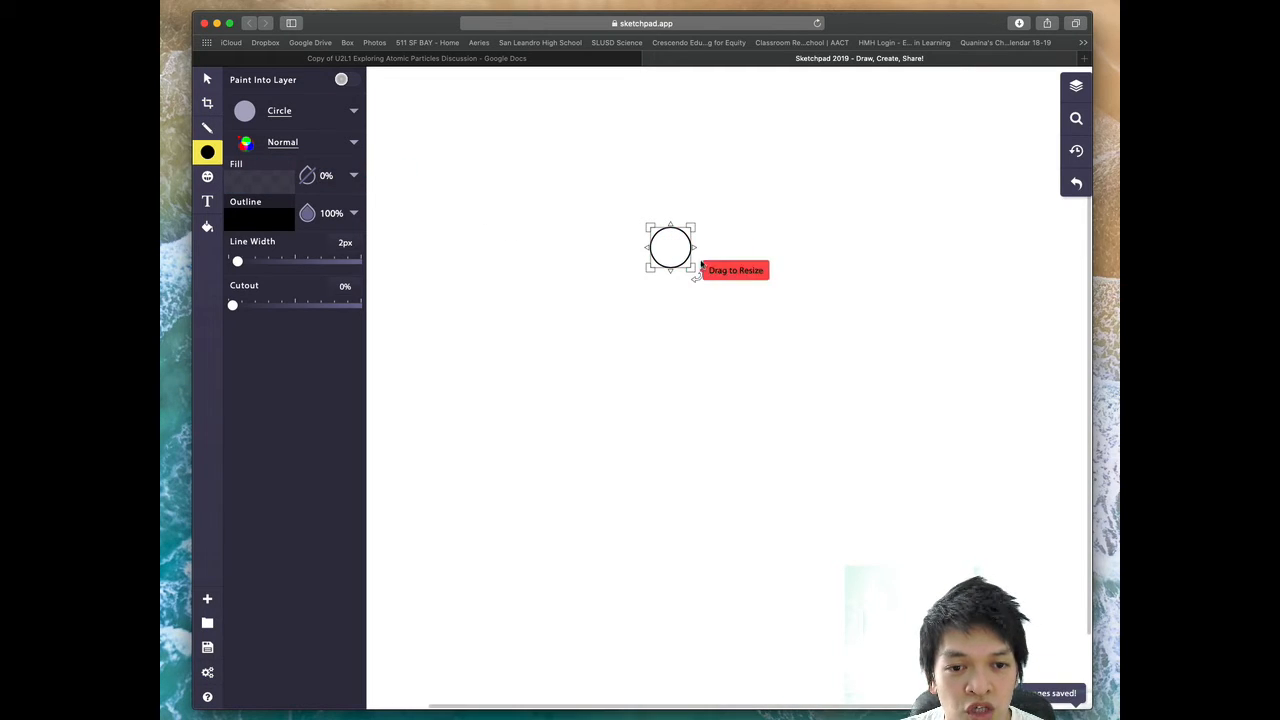
left_click(717, 252)
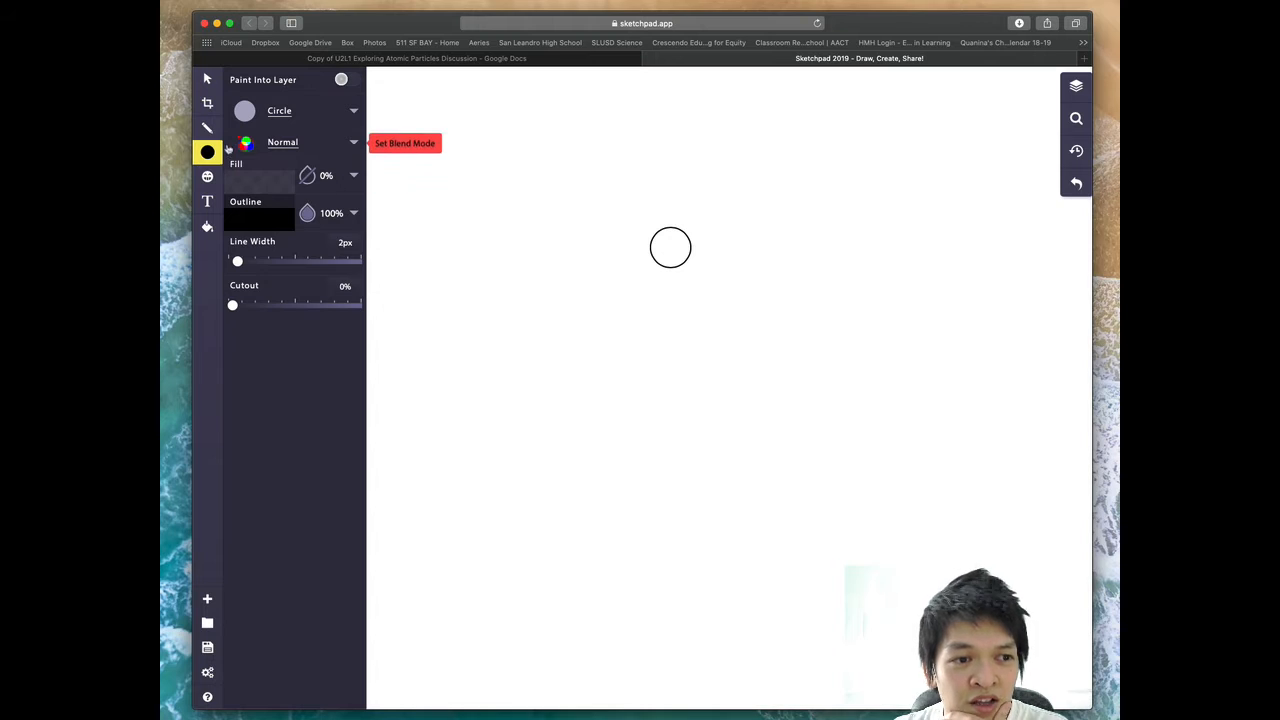
Add a small text box above and to the left of the circle containing the letter "N"
left_click(207, 127)
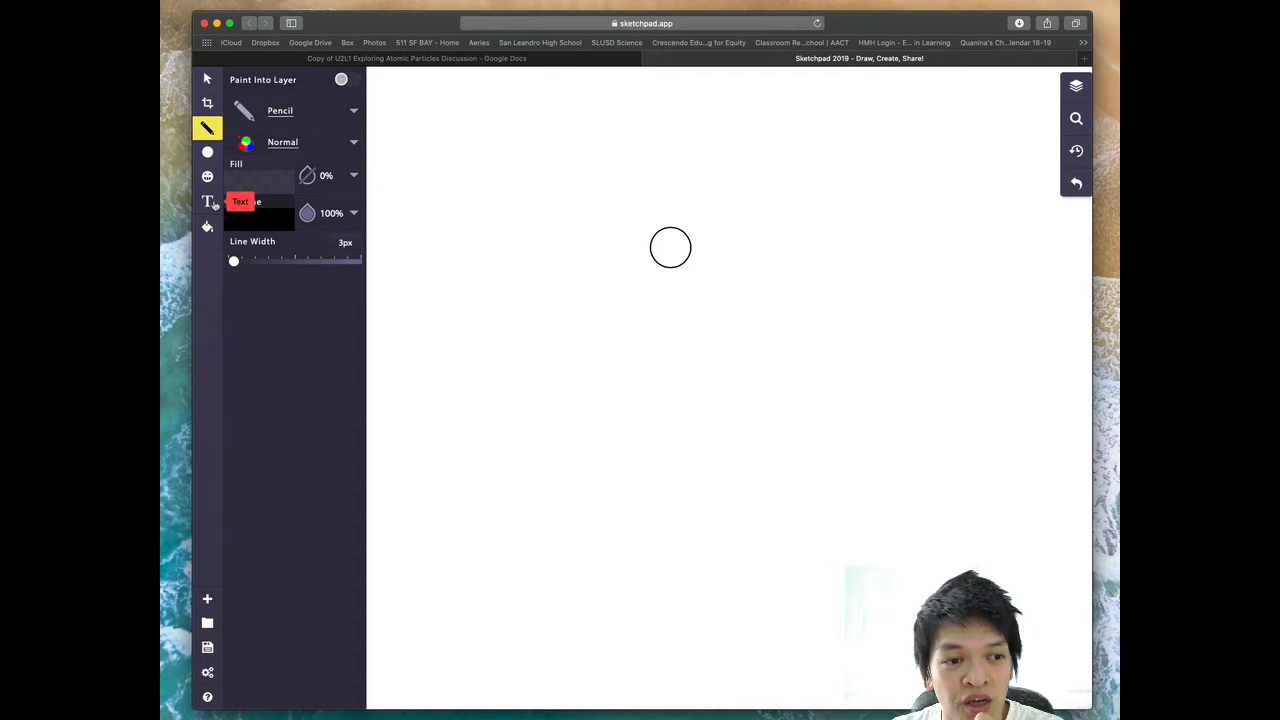
left_click(209, 202)
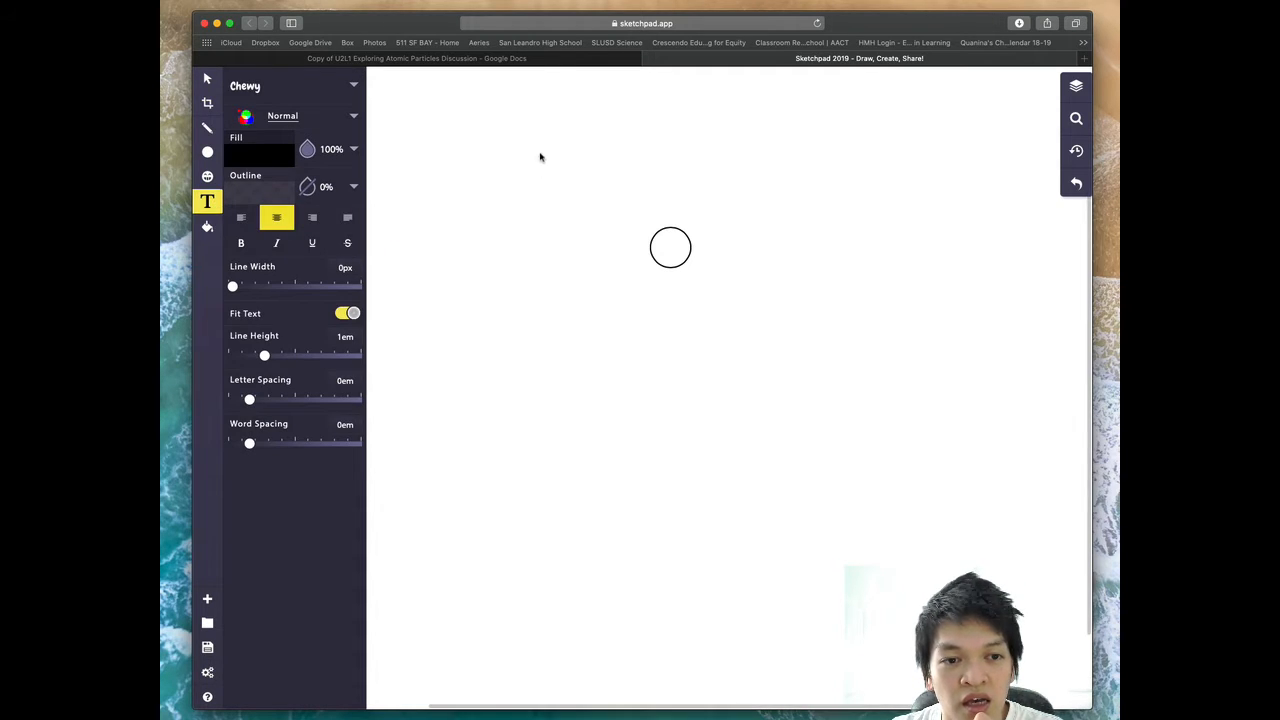
left_click(531, 136)
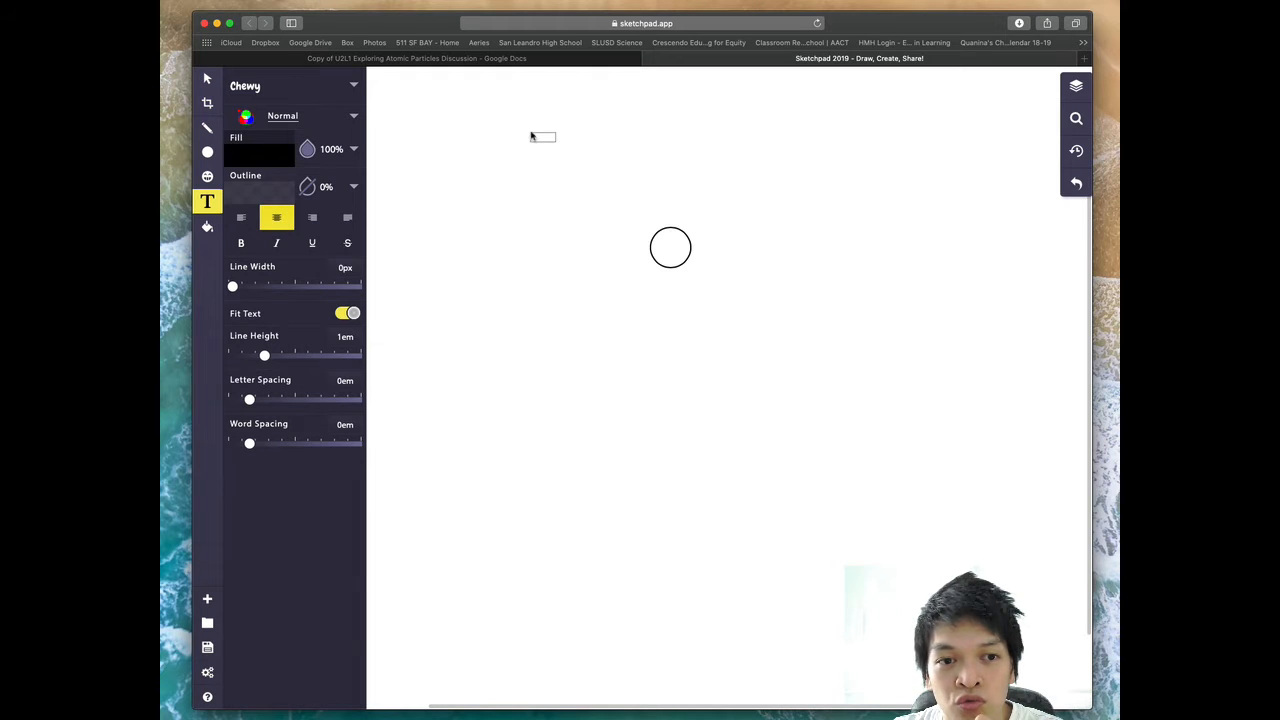
left_click_drag(536, 141, 586, 167)
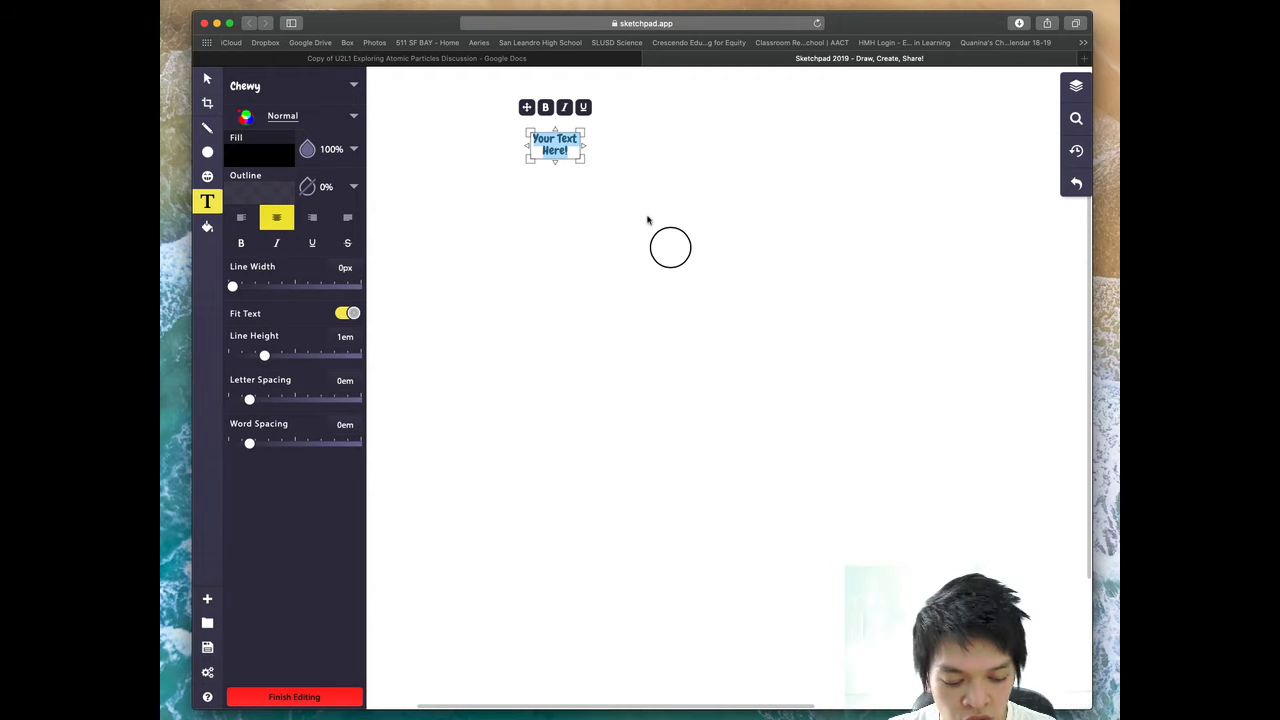
type("N")
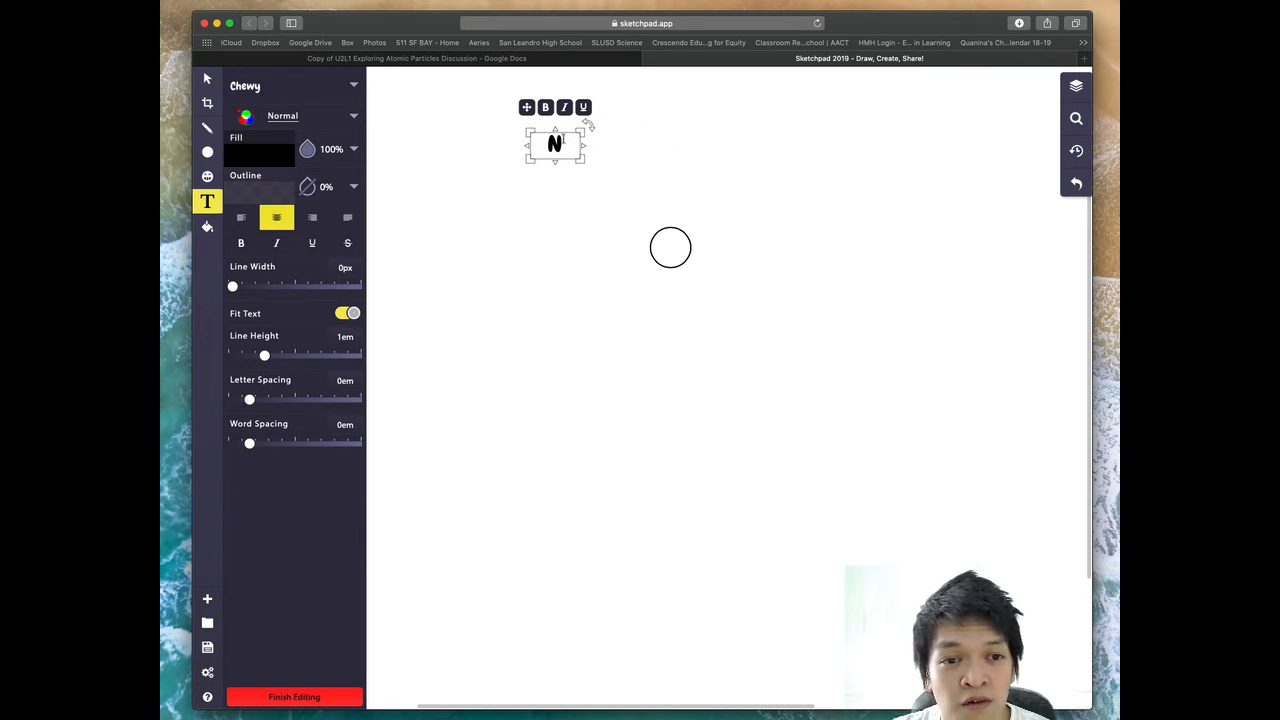
Change the font of the letter "N" to Open Sans and finish editing the text
left_click_drag(567, 143, 521, 166)
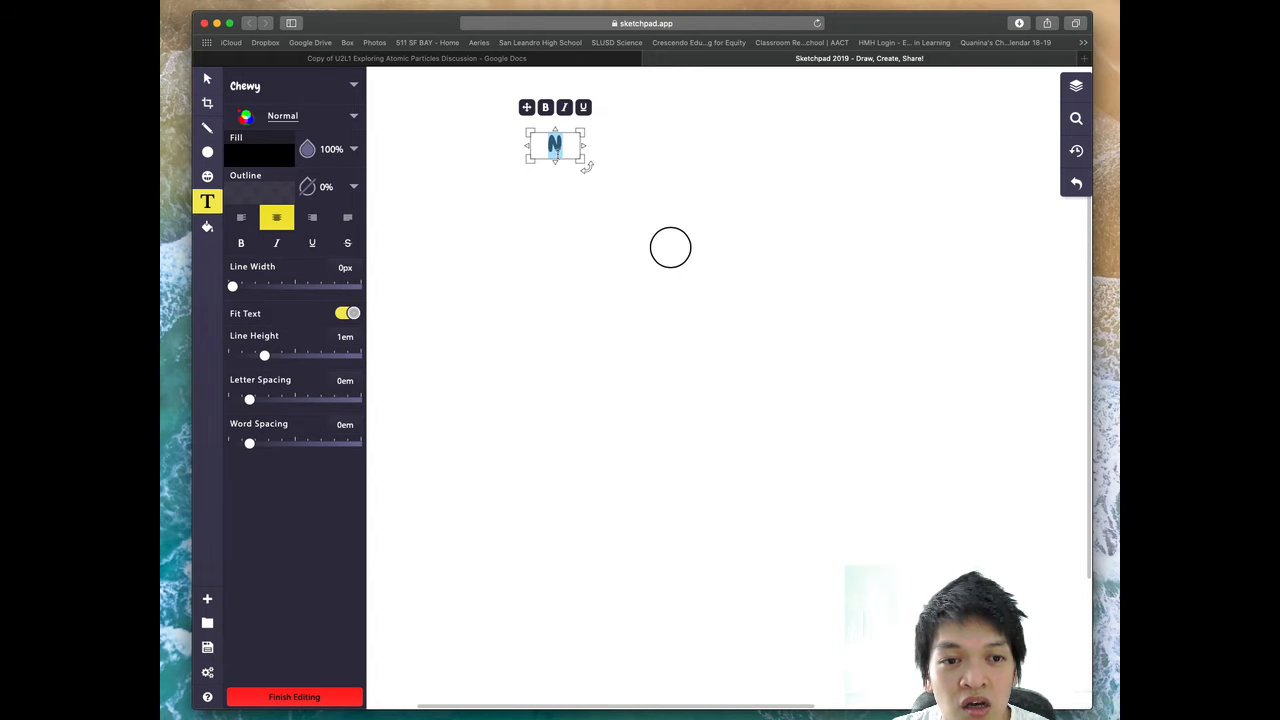
left_click(566, 142)
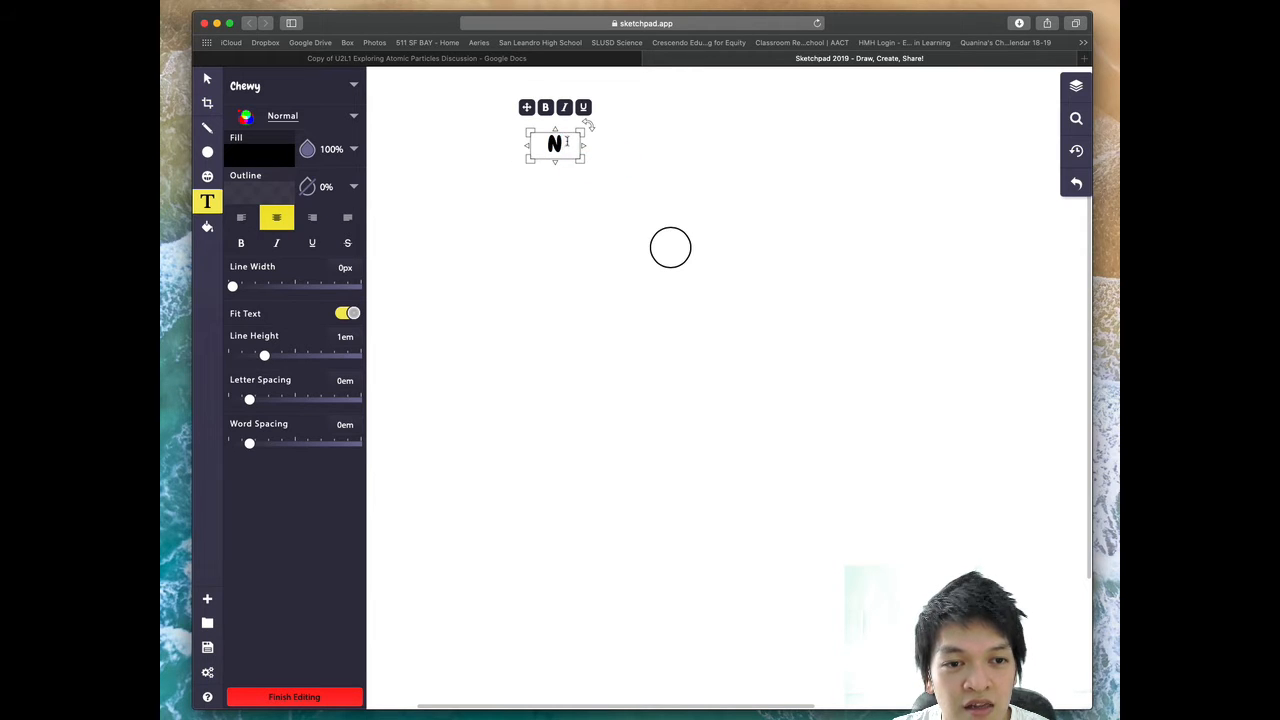
left_click_drag(566, 142, 521, 123)
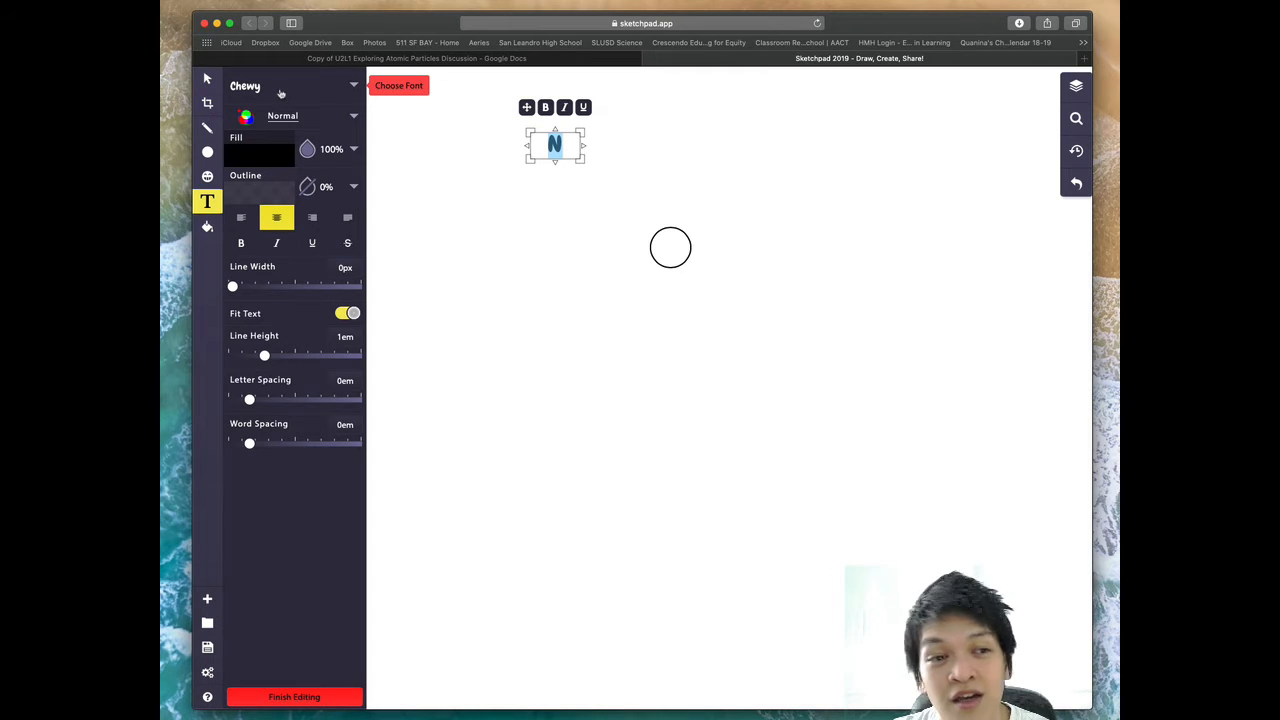
left_click(281, 93)
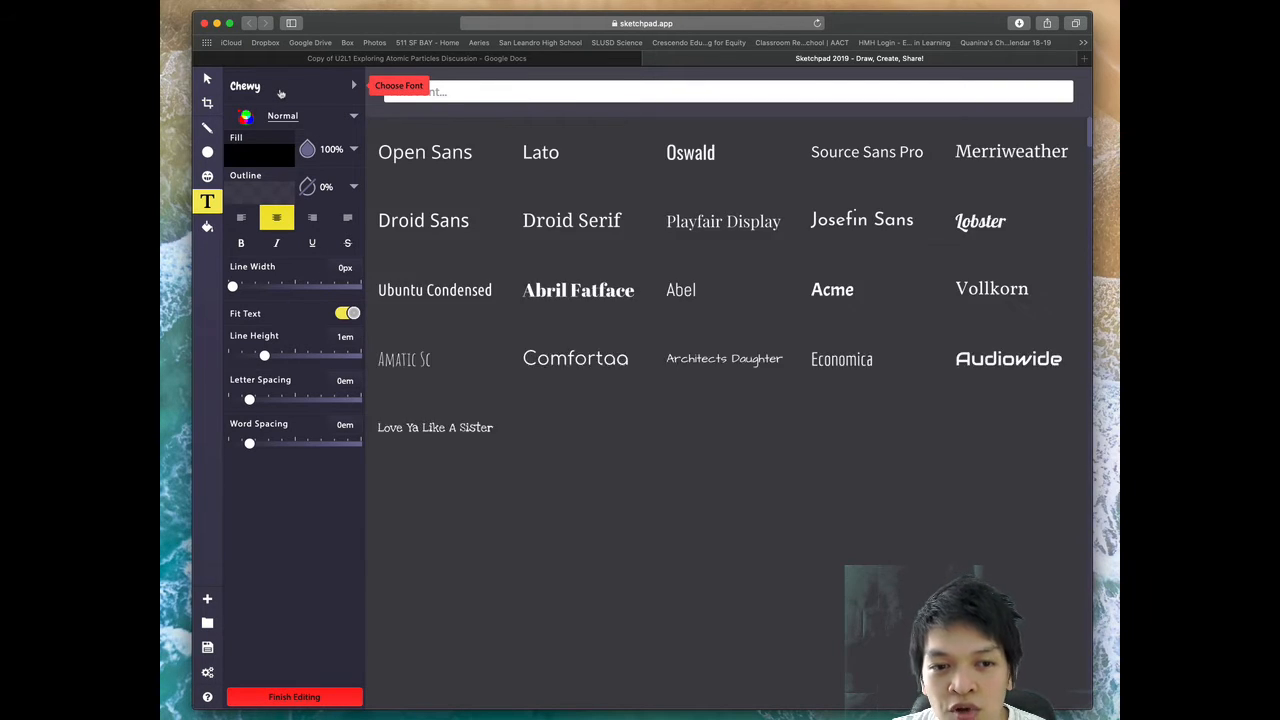
scroll(614, 472, "down", 2)
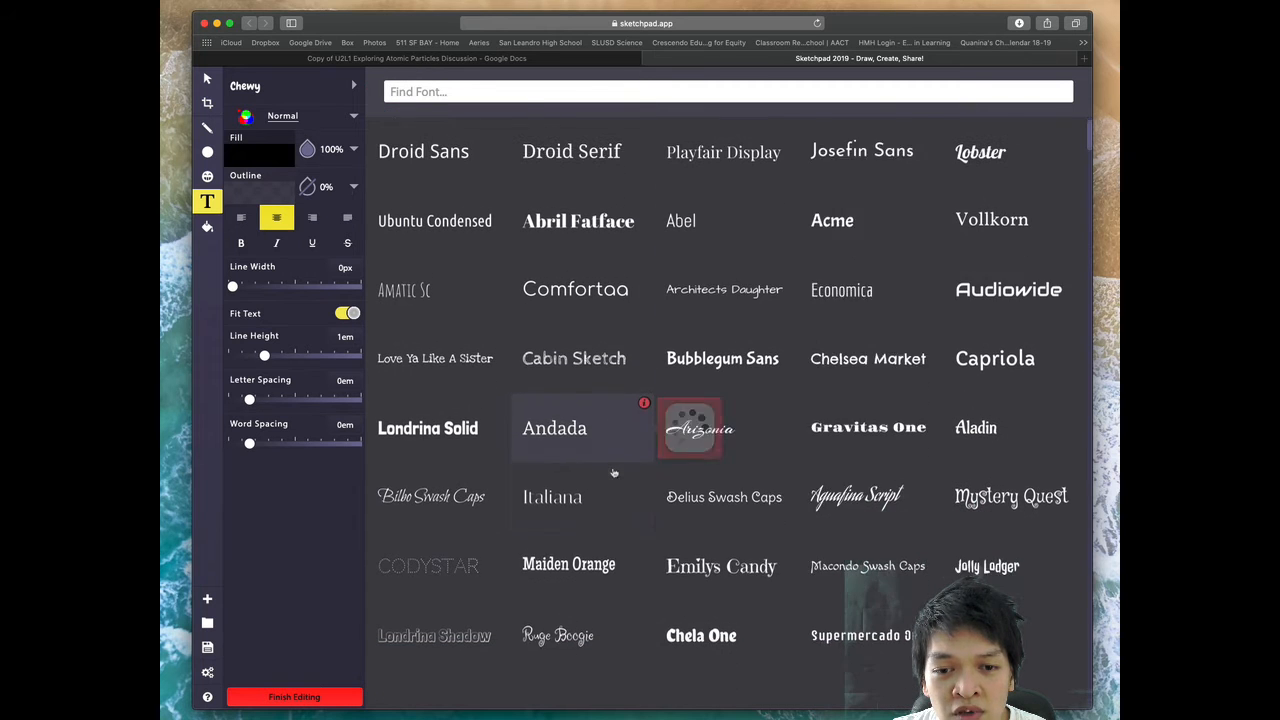
scroll(614, 470, "up", 2)
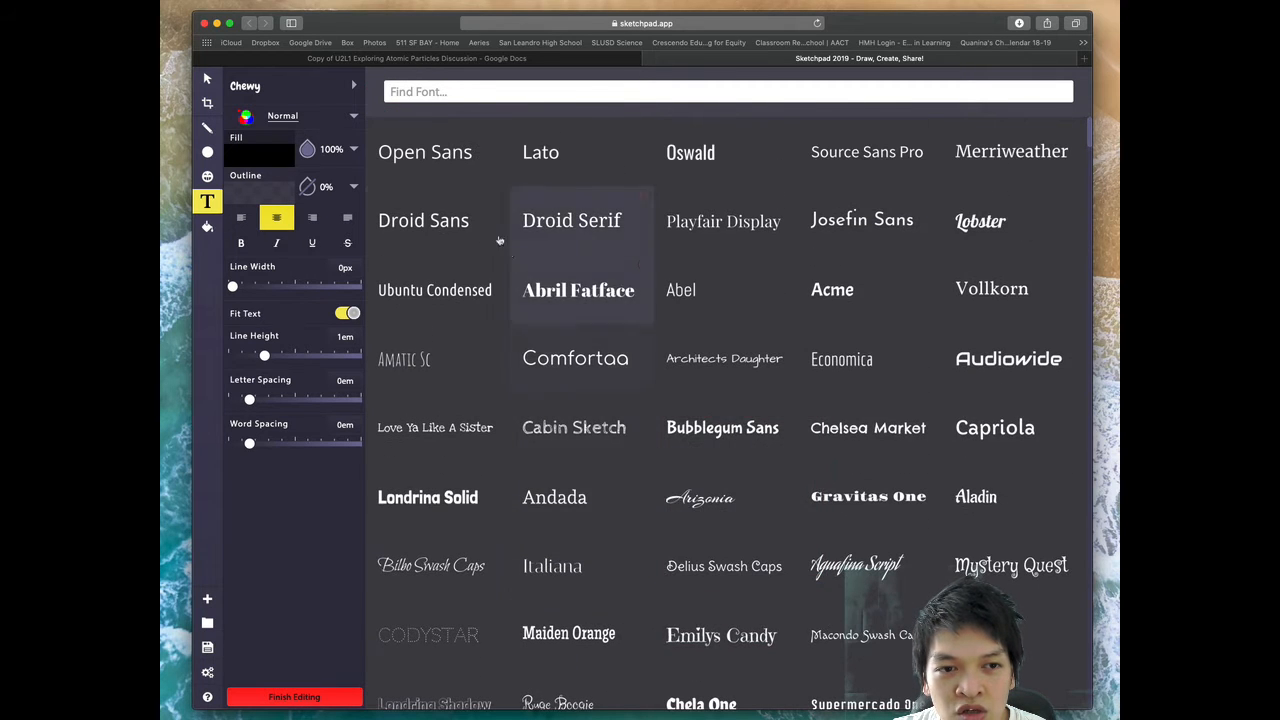
left_click(432, 157)
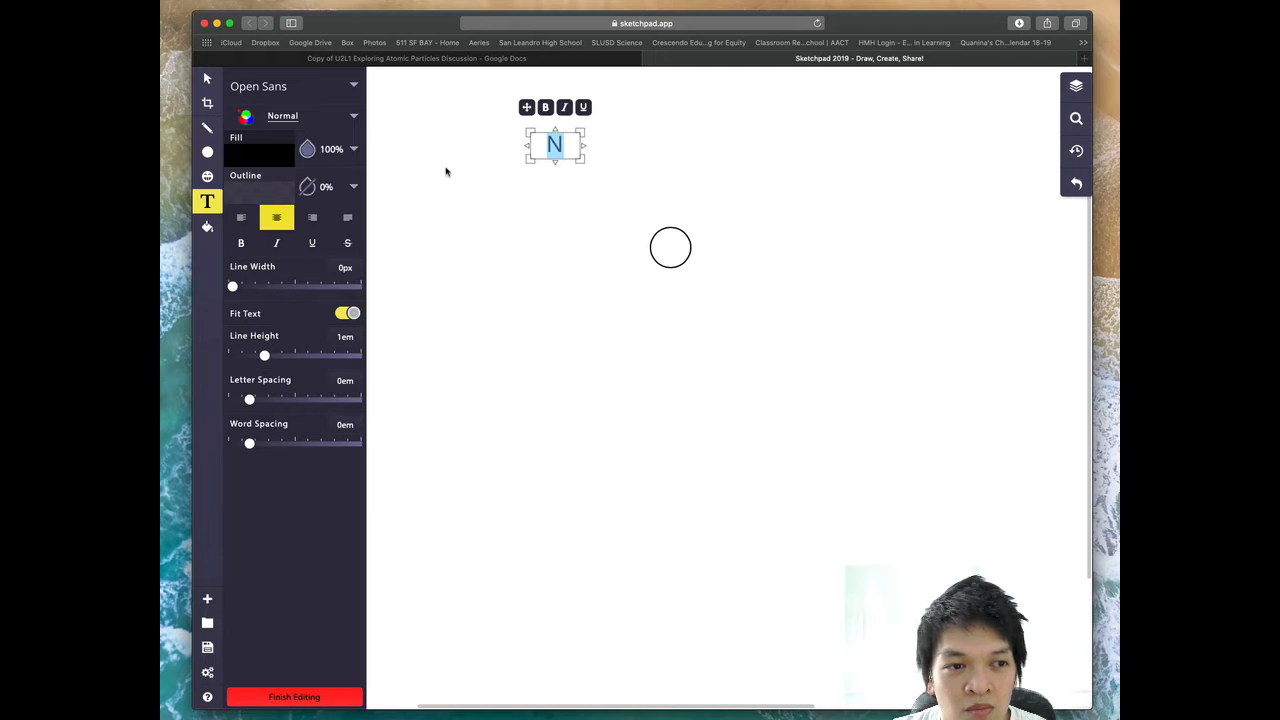
left_click(621, 152)
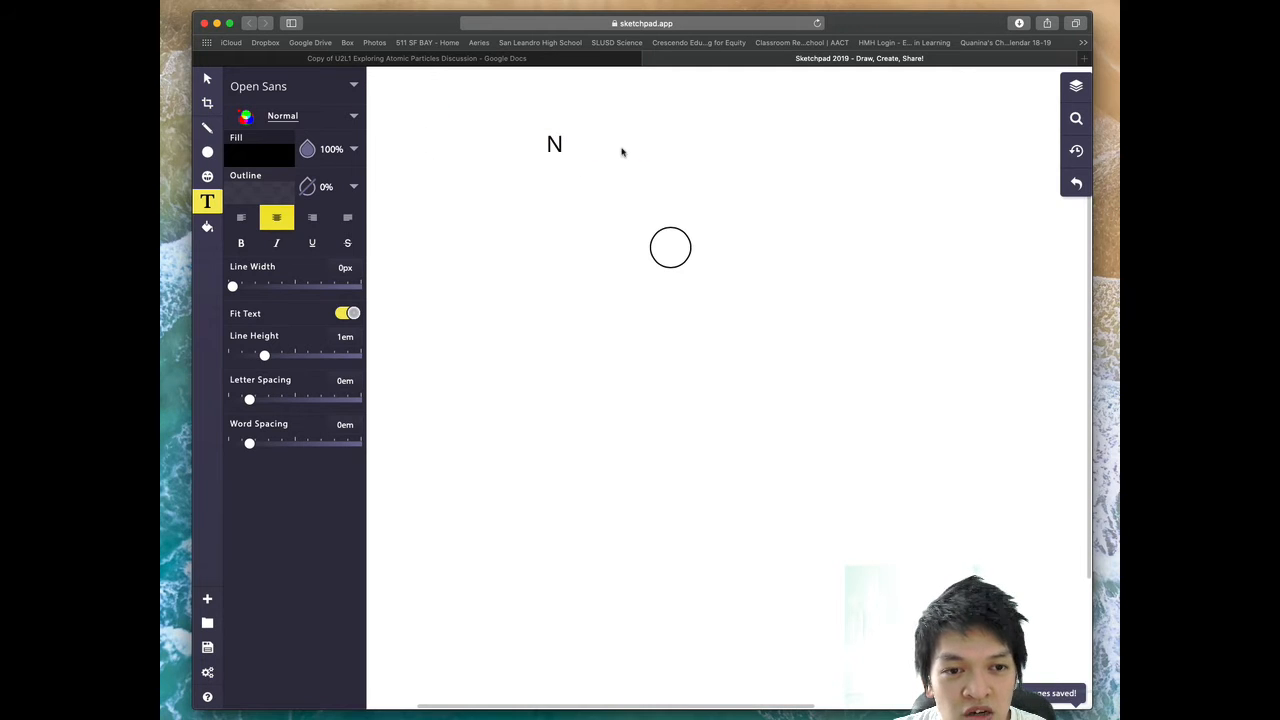
left_click(566, 155)
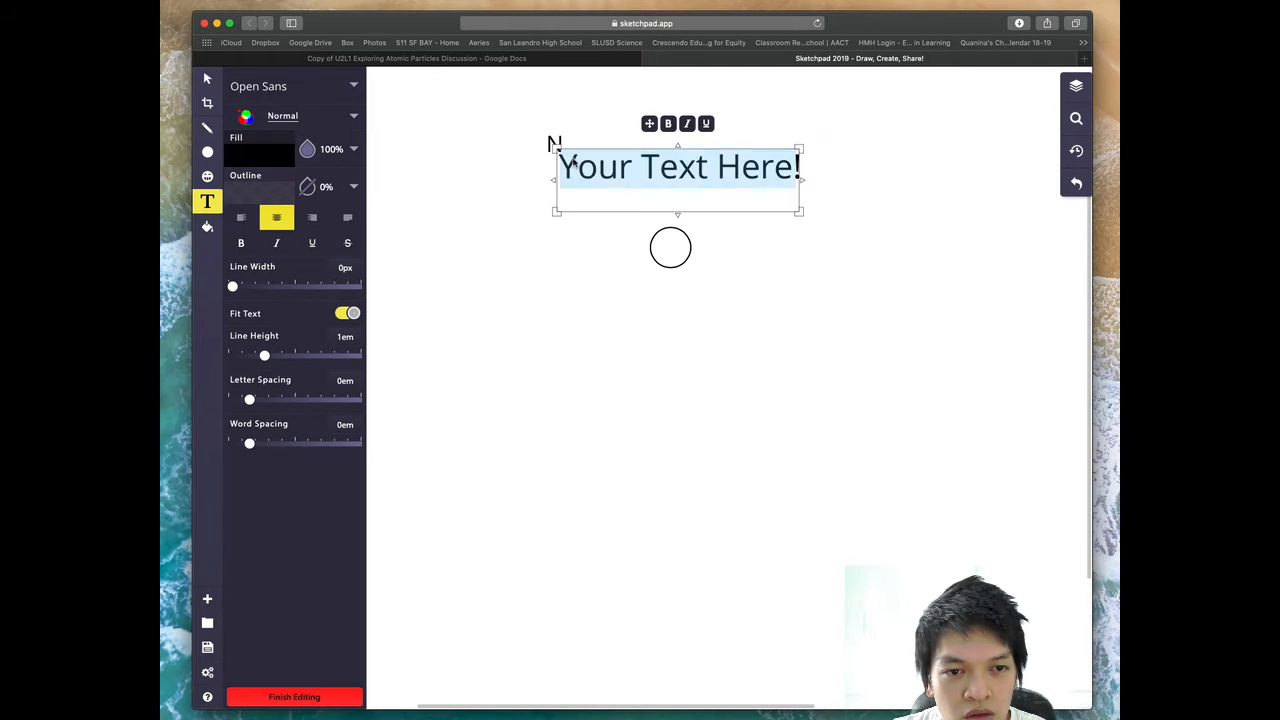
left_click(514, 274)
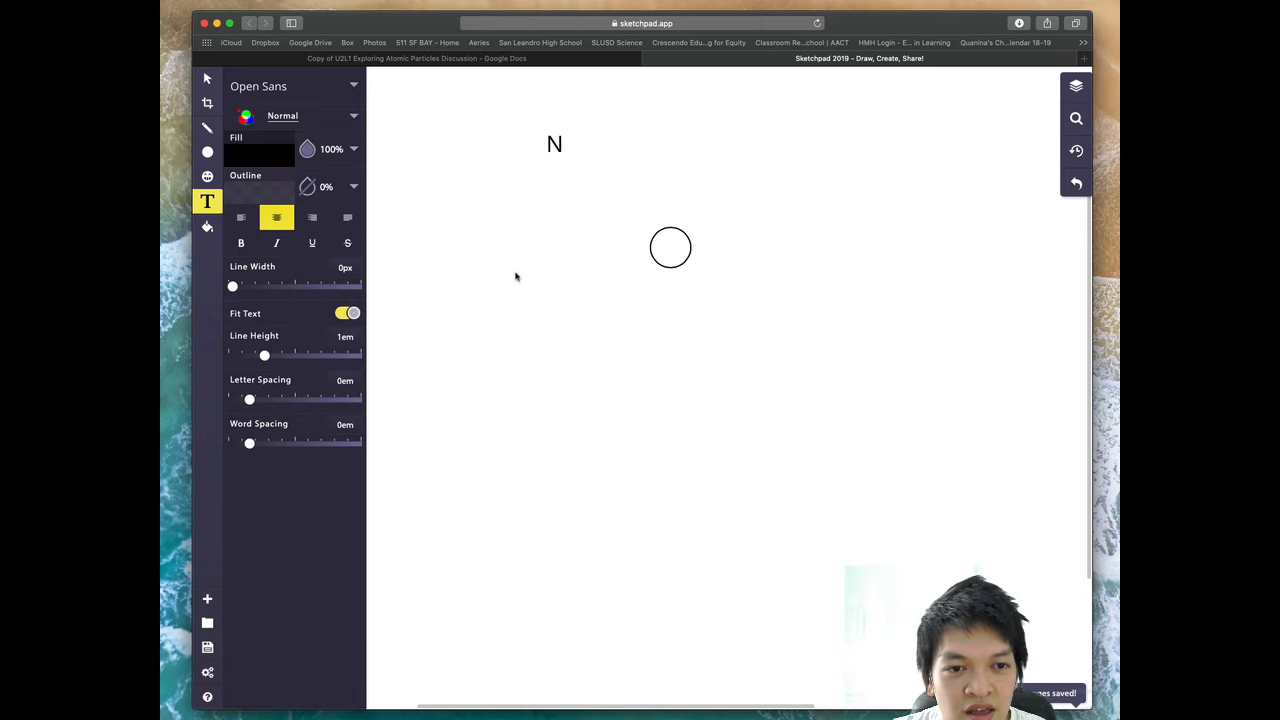
left_click(550, 145)
left_click(553, 142)
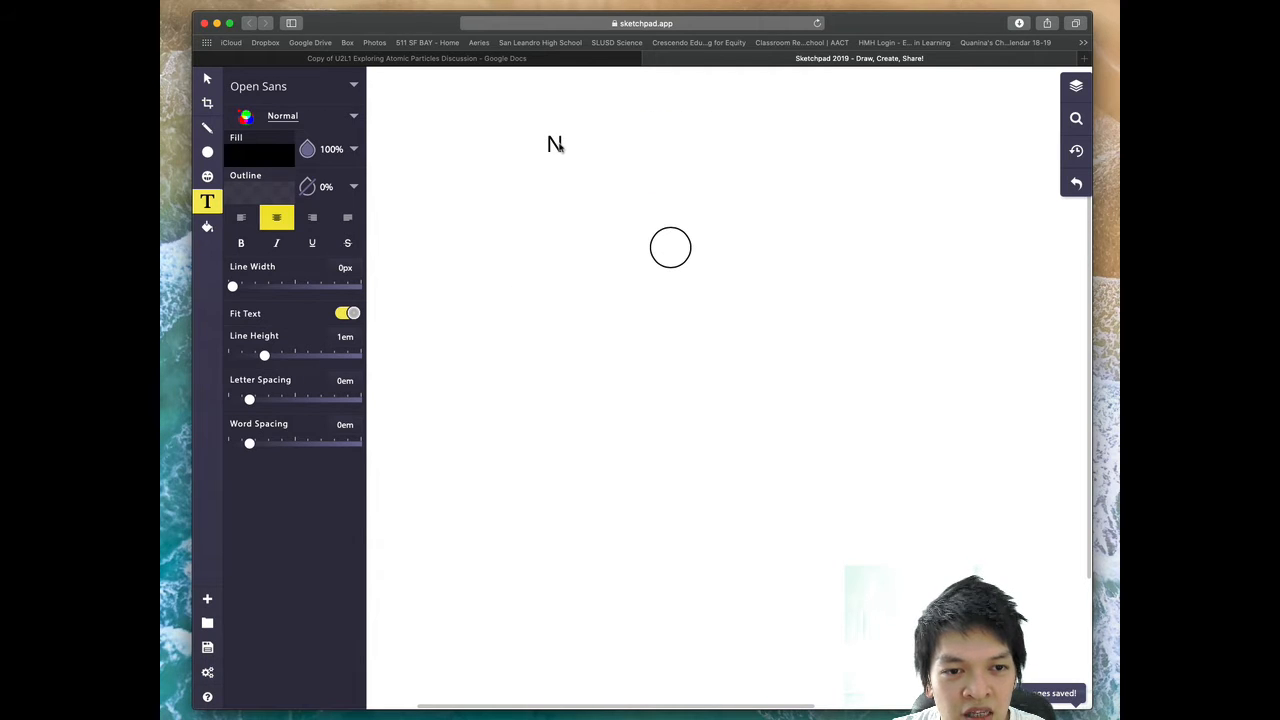
left_click(555, 143)
left_click(602, 313)
mouse_move(556, 149)
left_mouse_down()
mouse_move(569, 168)
mouse_move(542, 213)
left_mouse_up()
left_click(610, 259)
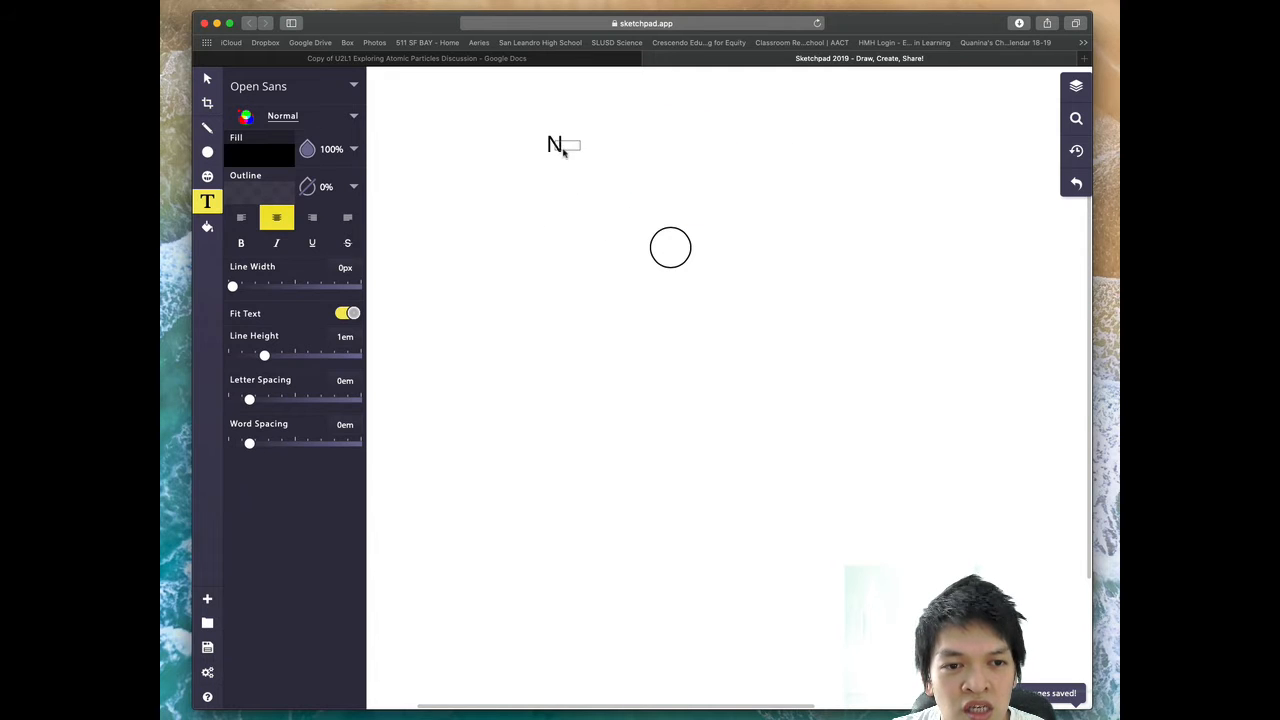
left_click(558, 144)
left_click(551, 228)
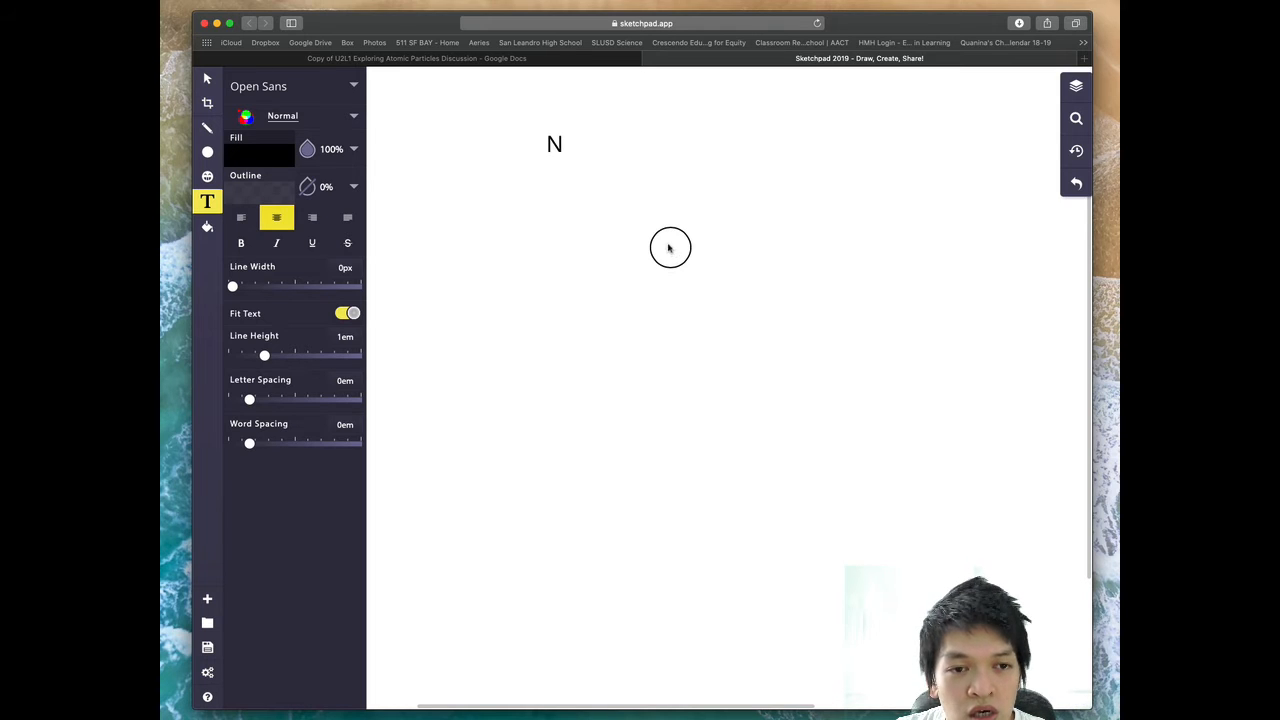
Move the letter "N" into the centre of the circle and deselect it
left_click(209, 81)
left_click(555, 150)
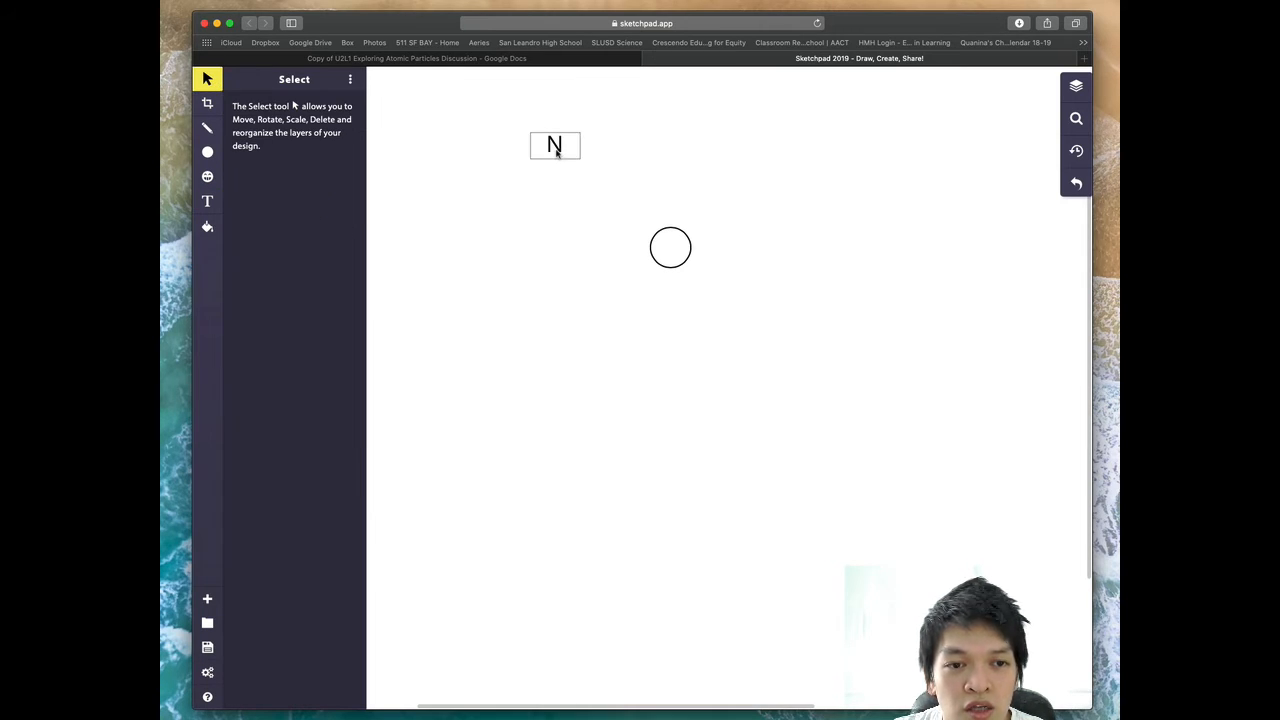
left_click_drag(557, 152, 697, 263)
left_click(740, 286)
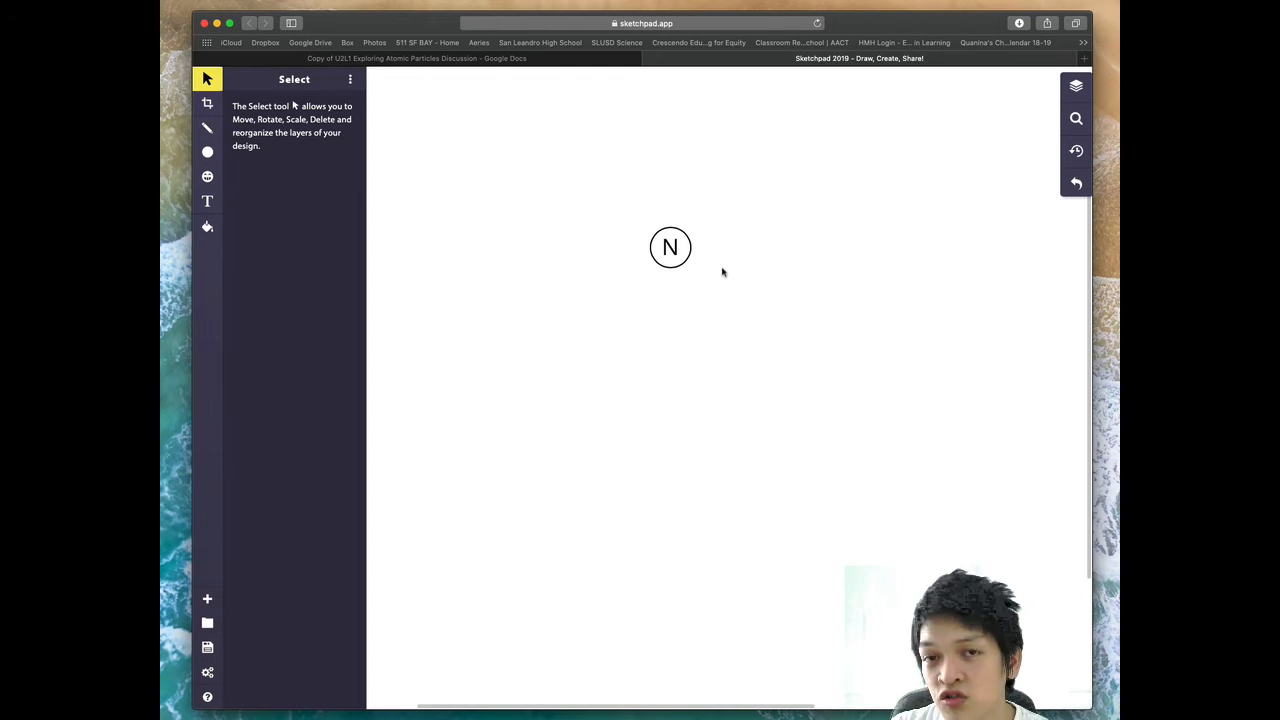
Draw two unfilled circles with 2 px outlines beside the nucleus, one larger than it and one larger still
left_click(209, 153)
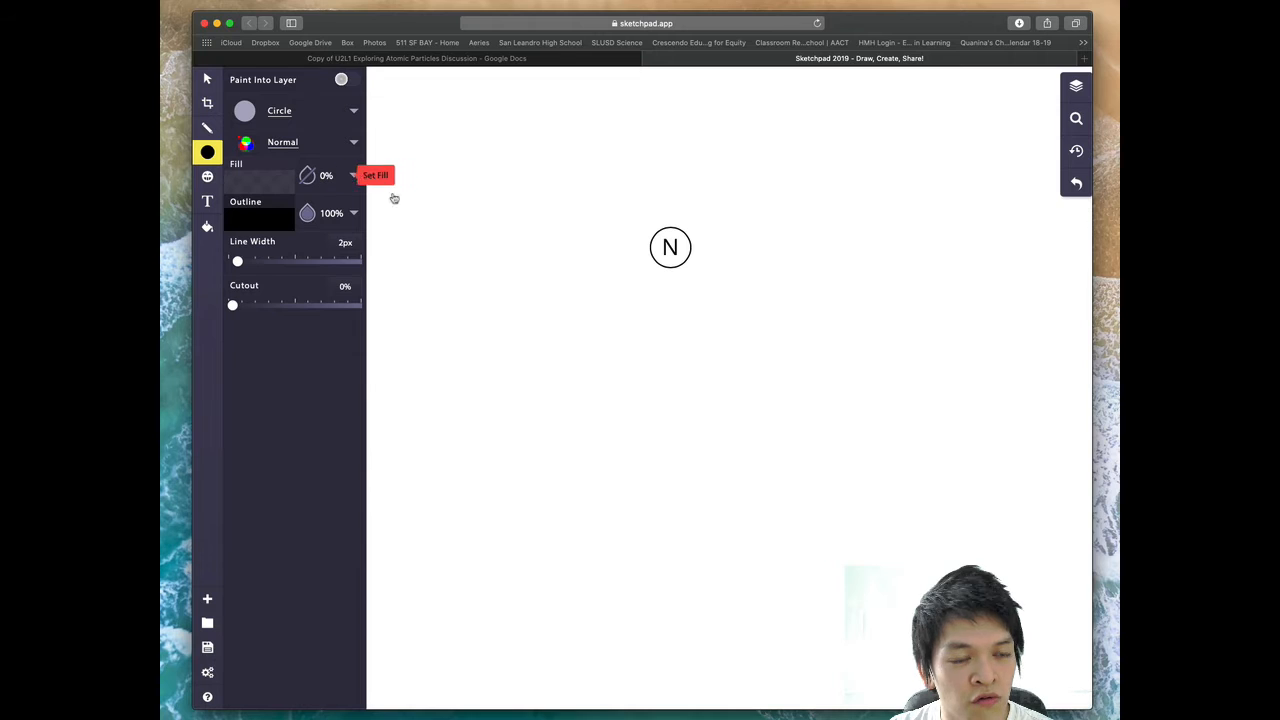
left_click_drag(484, 172, 518, 205)
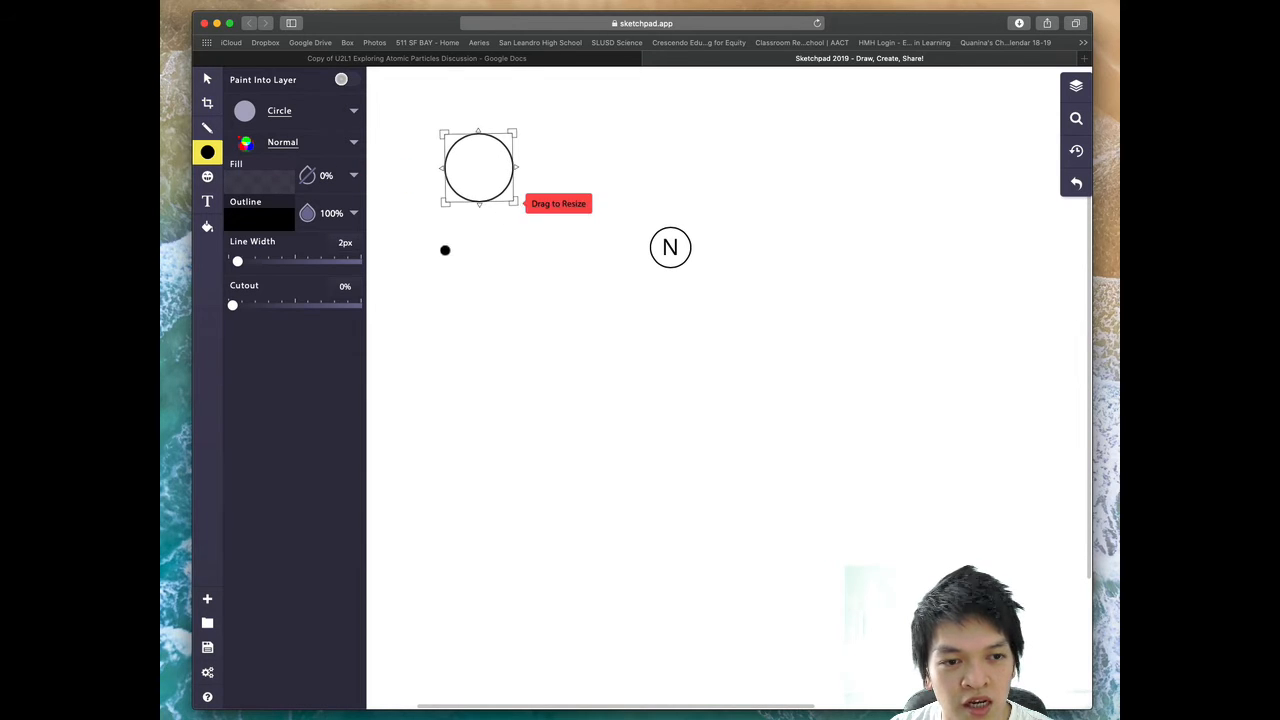
left_click_drag(423, 232, 476, 287)
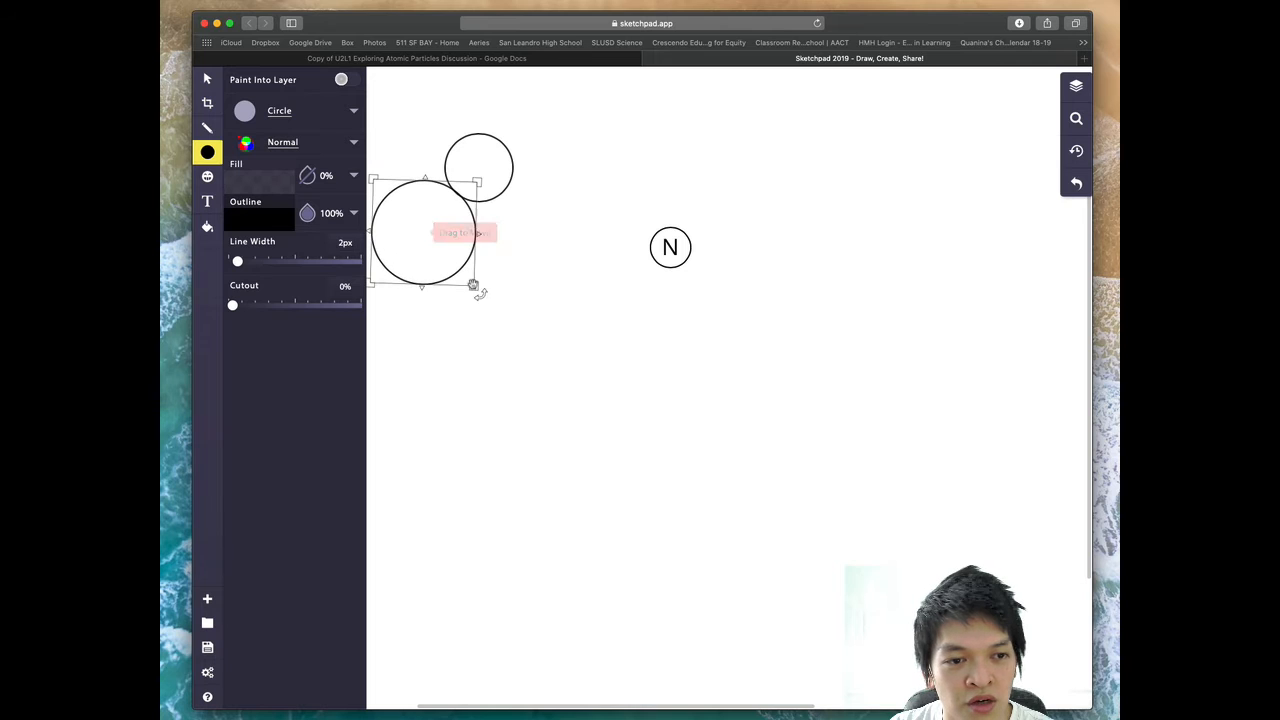
Move both new circles around the nucleus so they form two concentric orbits, and deselect them
left_click(207, 80)
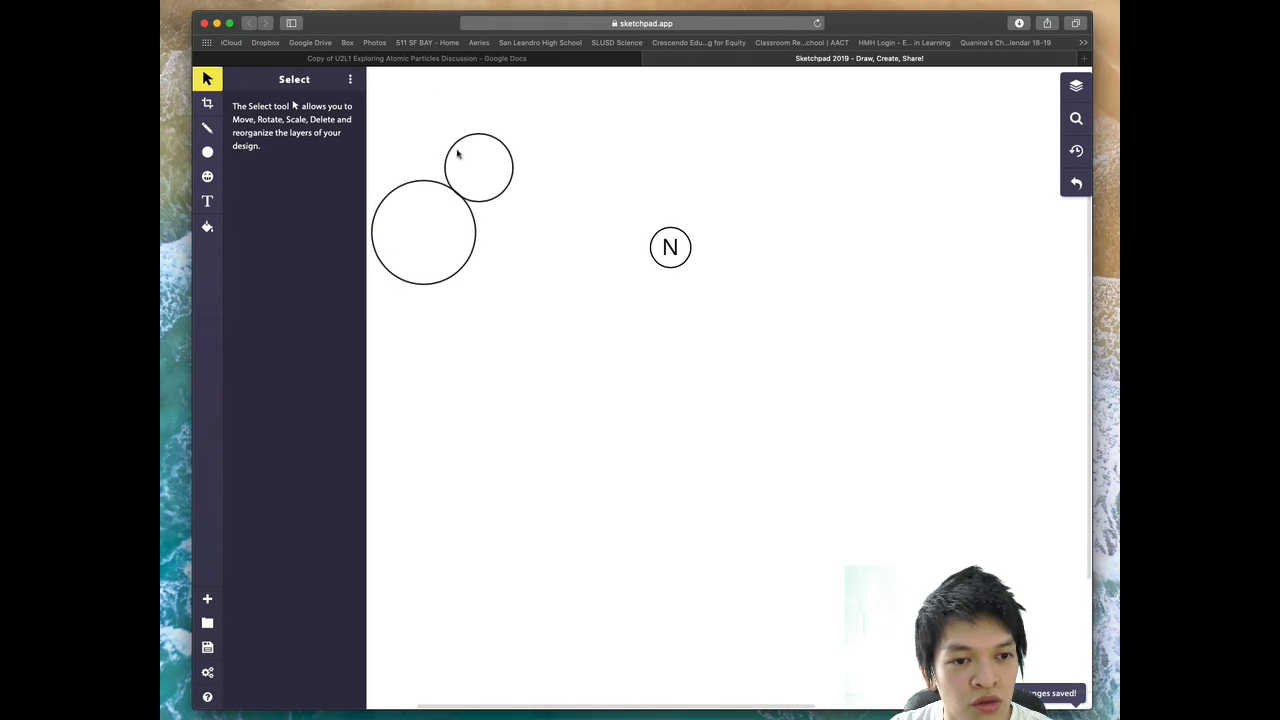
left_click_drag(503, 185, 698, 262)
left_click_drag(474, 254, 720, 264)
left_click(829, 311)
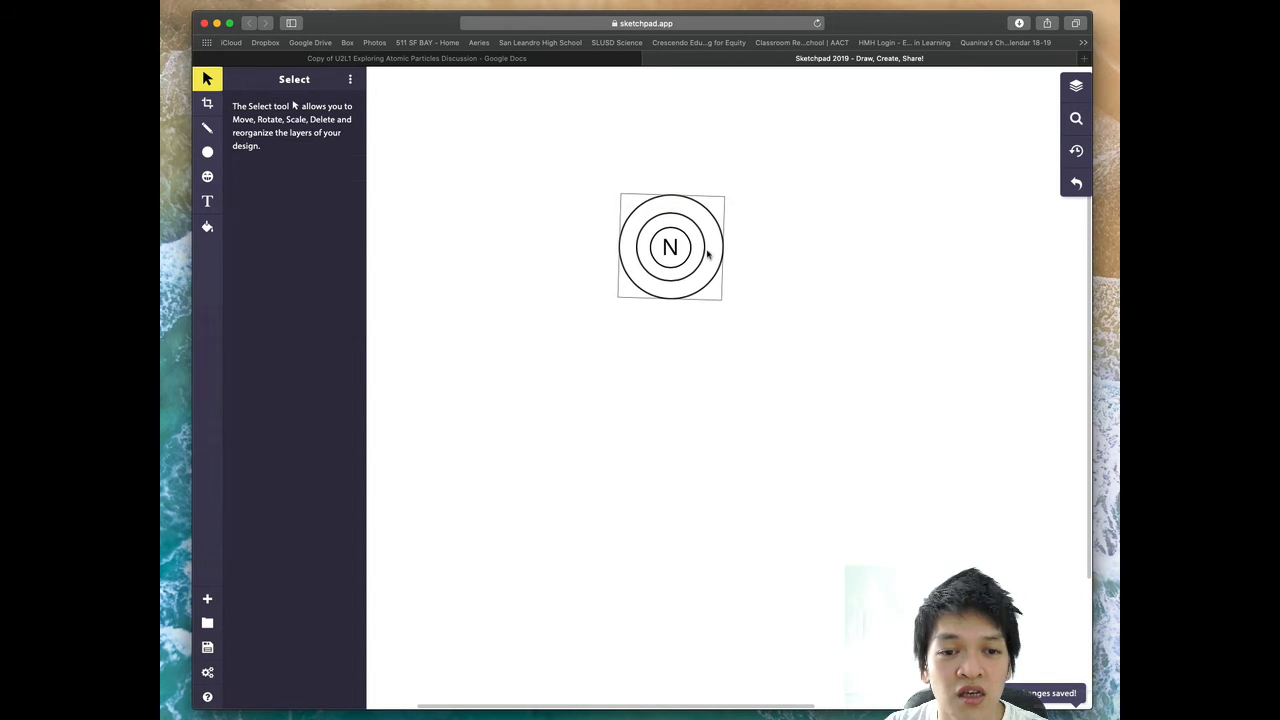
Check the nitrogen model in the Google Docs worksheet's first figure and activate the Pencil tool back in Sketchpad
left_click(551, 60)
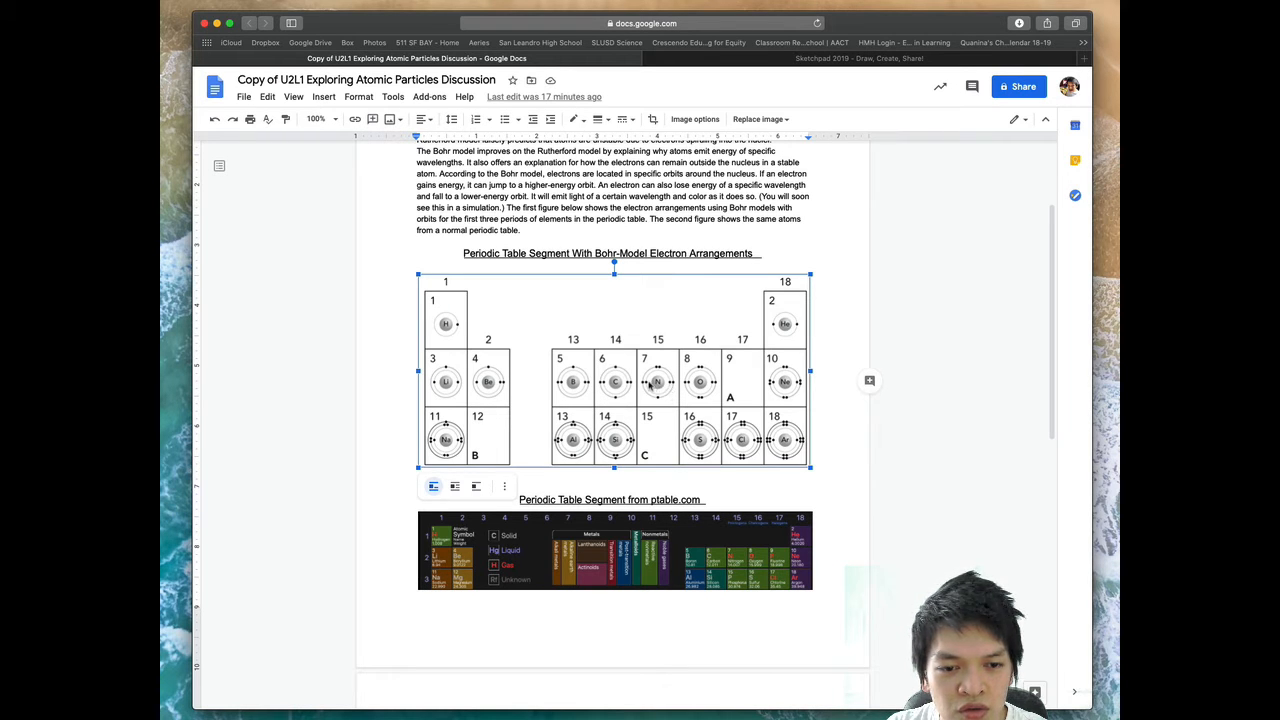
left_click(705, 60)
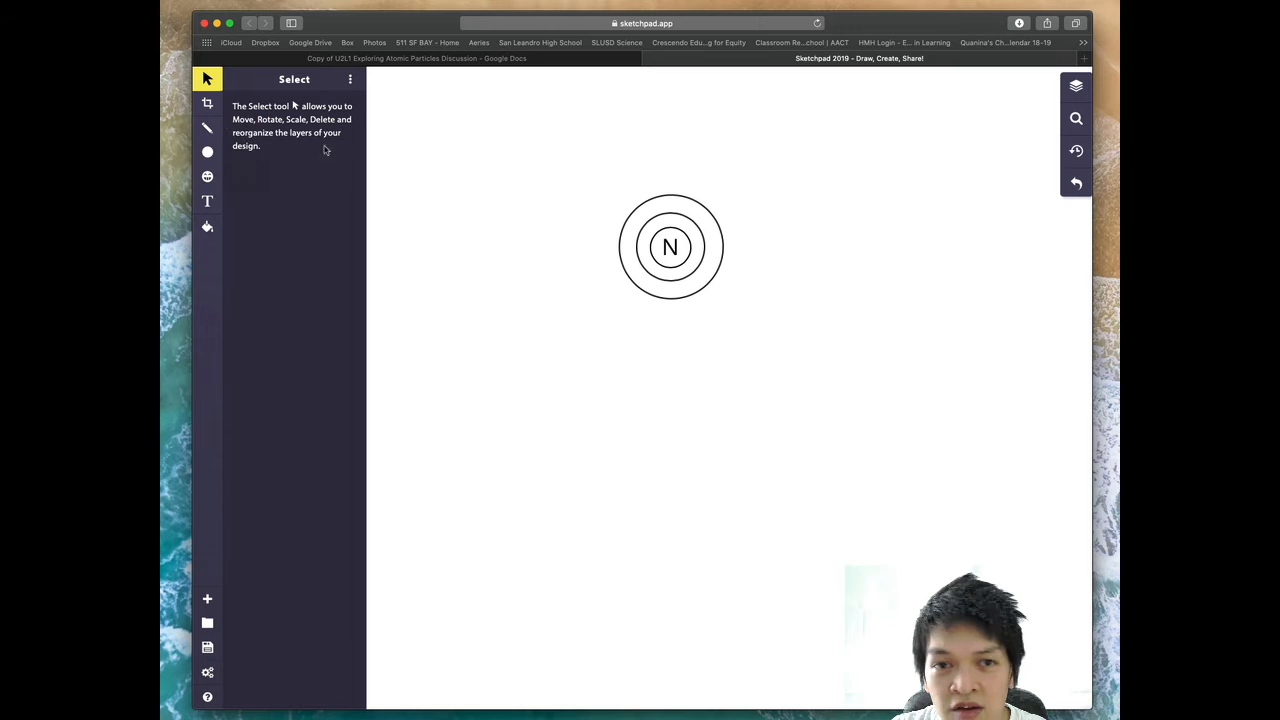
left_click(207, 128)
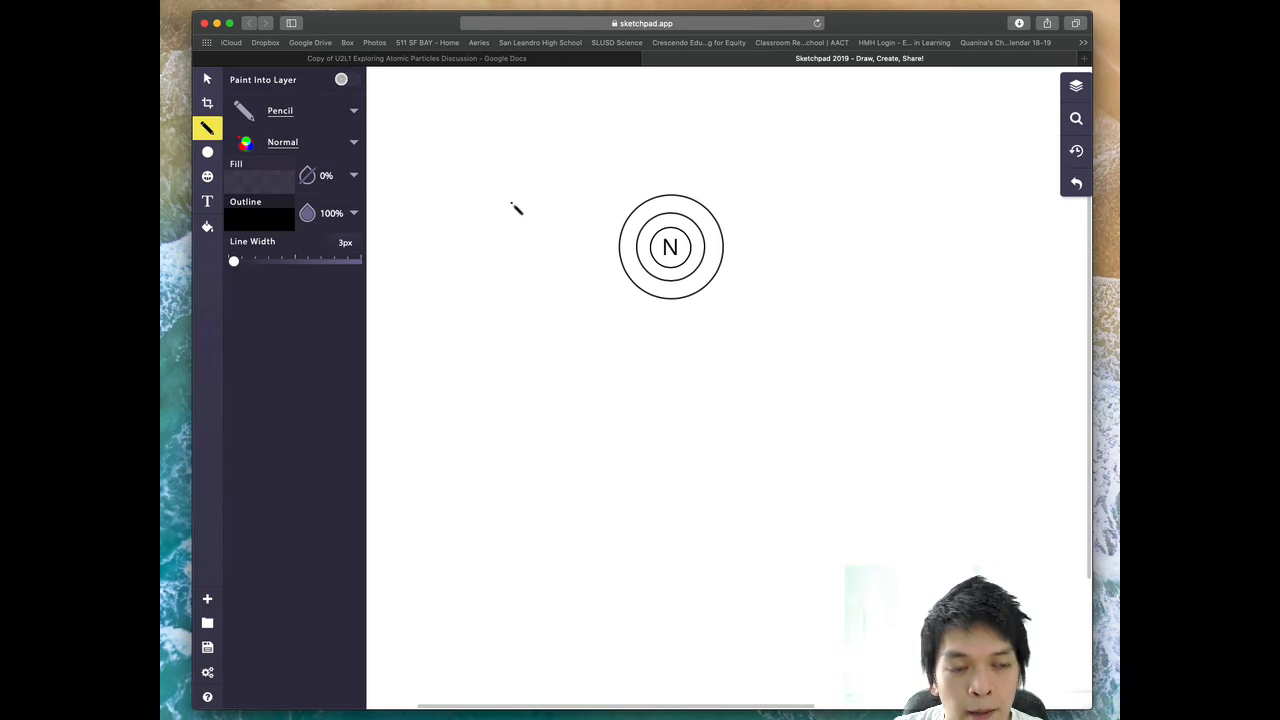
left_click(605, 334)
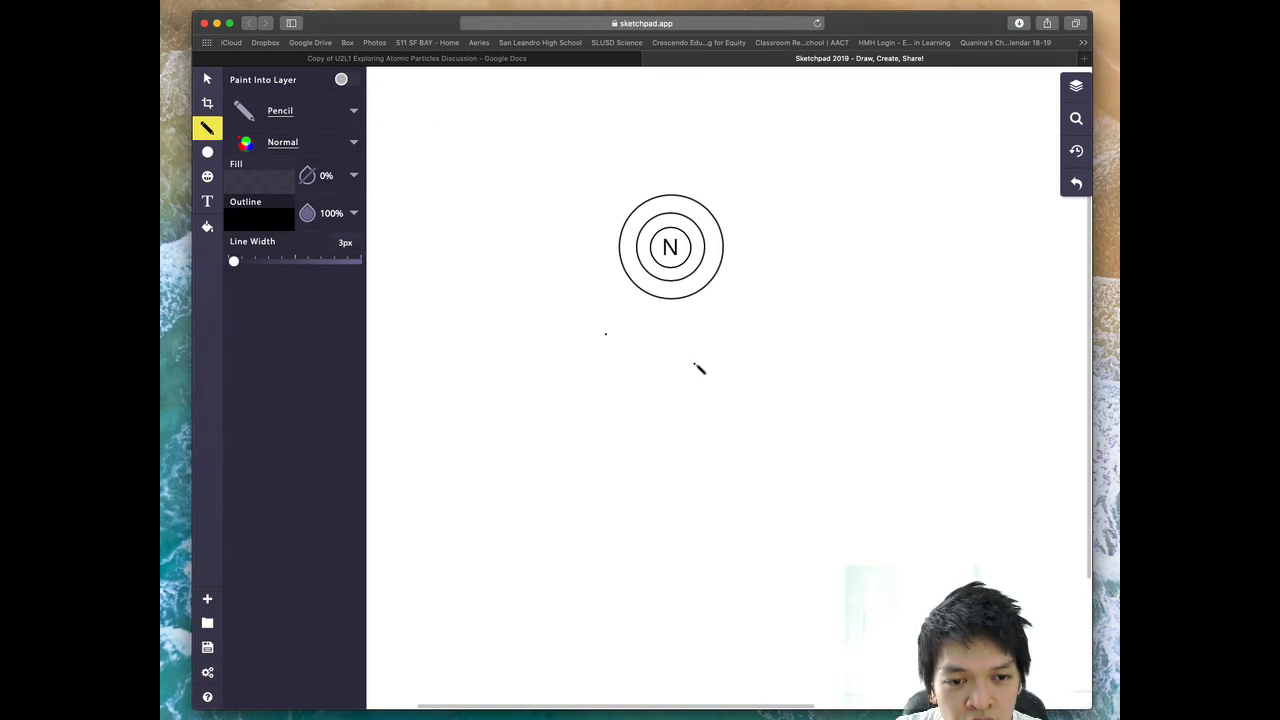
left_click(668, 349)
left_click(617, 348)
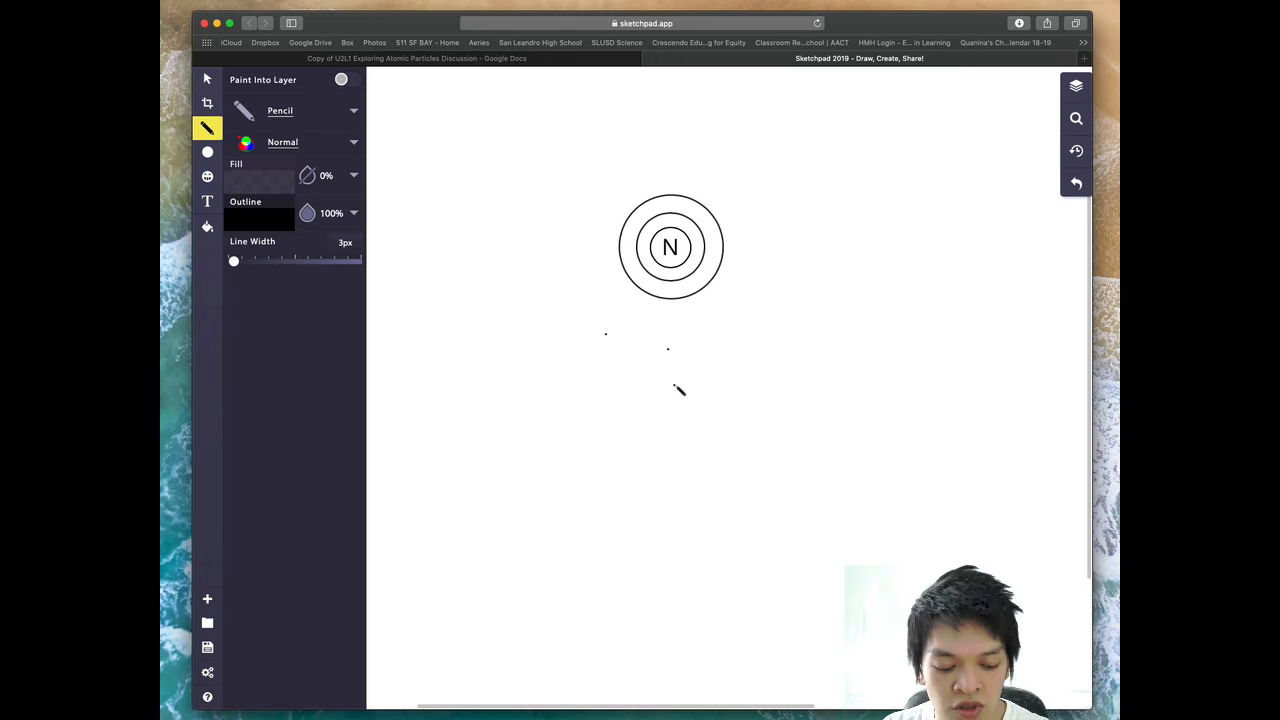
key("super+z")
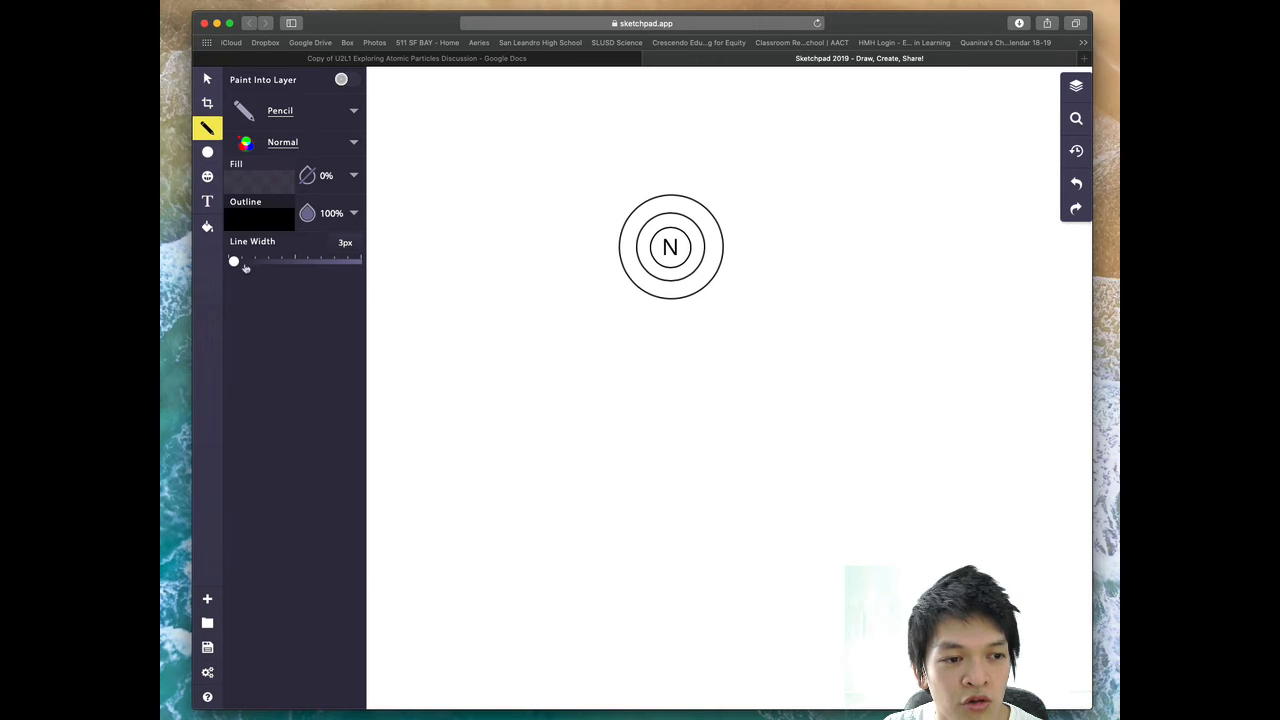
Set the pencil's line width to 9.14 px and place one electron dot on each side of the inner orbit
left_click_drag(235, 262, 235, 262)
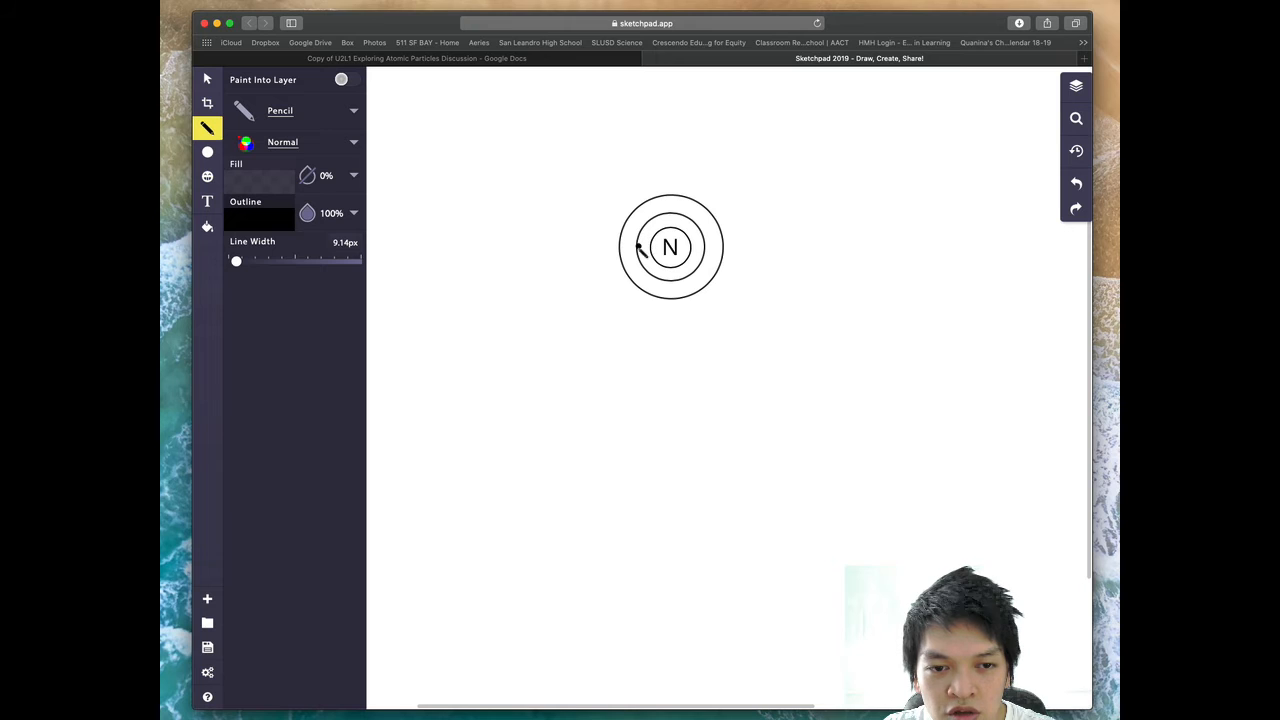
left_click(637, 249)
left_click(705, 246)
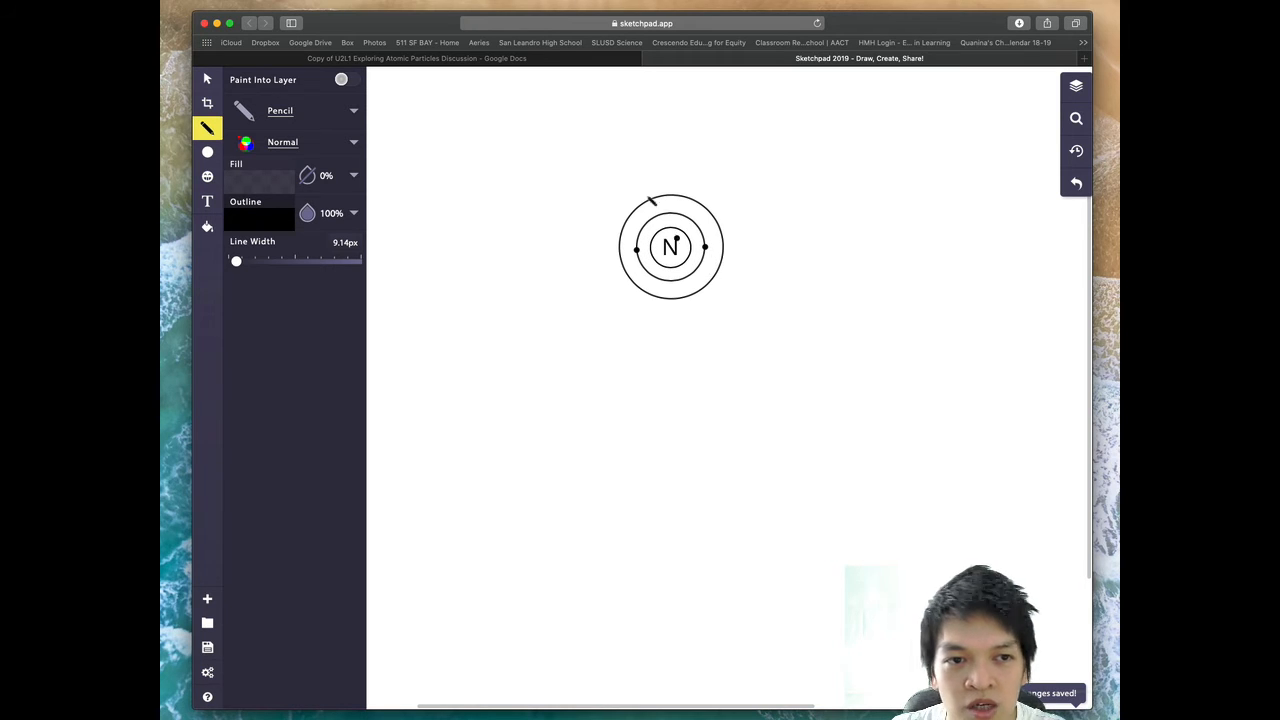
Following the worksheet's nitrogen model, add outer-orbit electron dots: two at the top and one each at the right, bottom and left
left_click(576, 60)
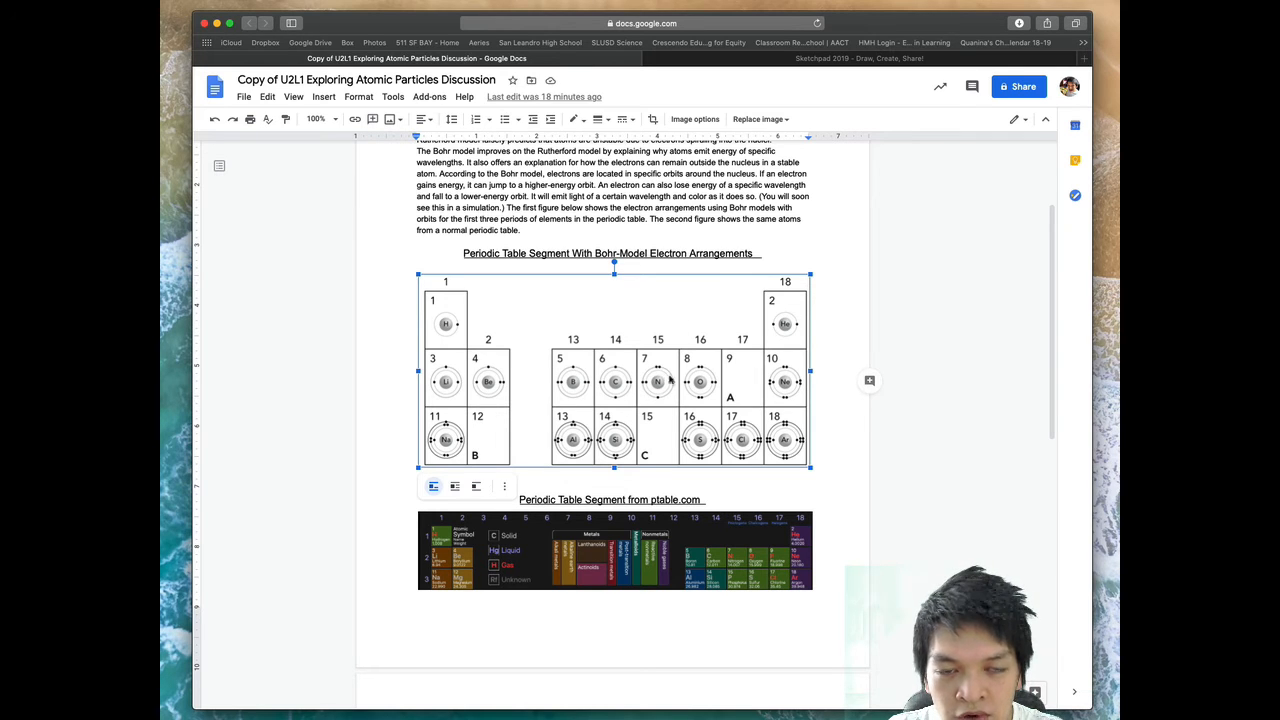
left_click(710, 60)
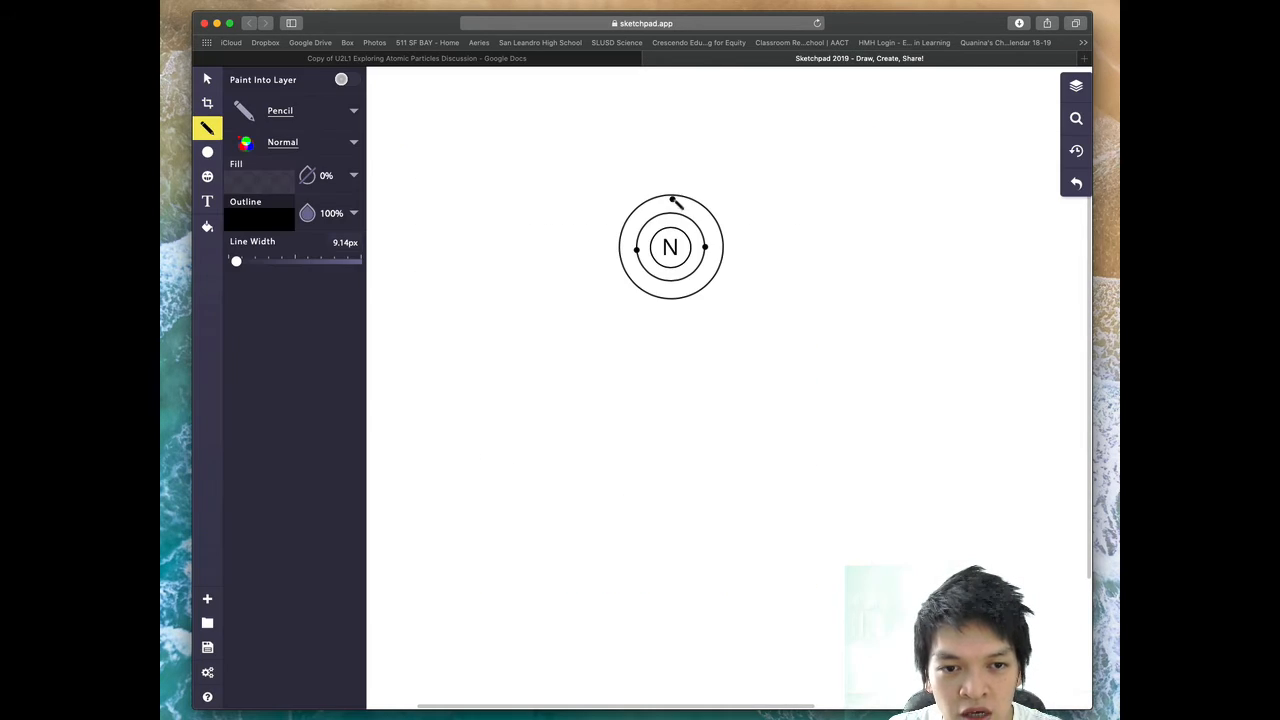
left_click(677, 195)
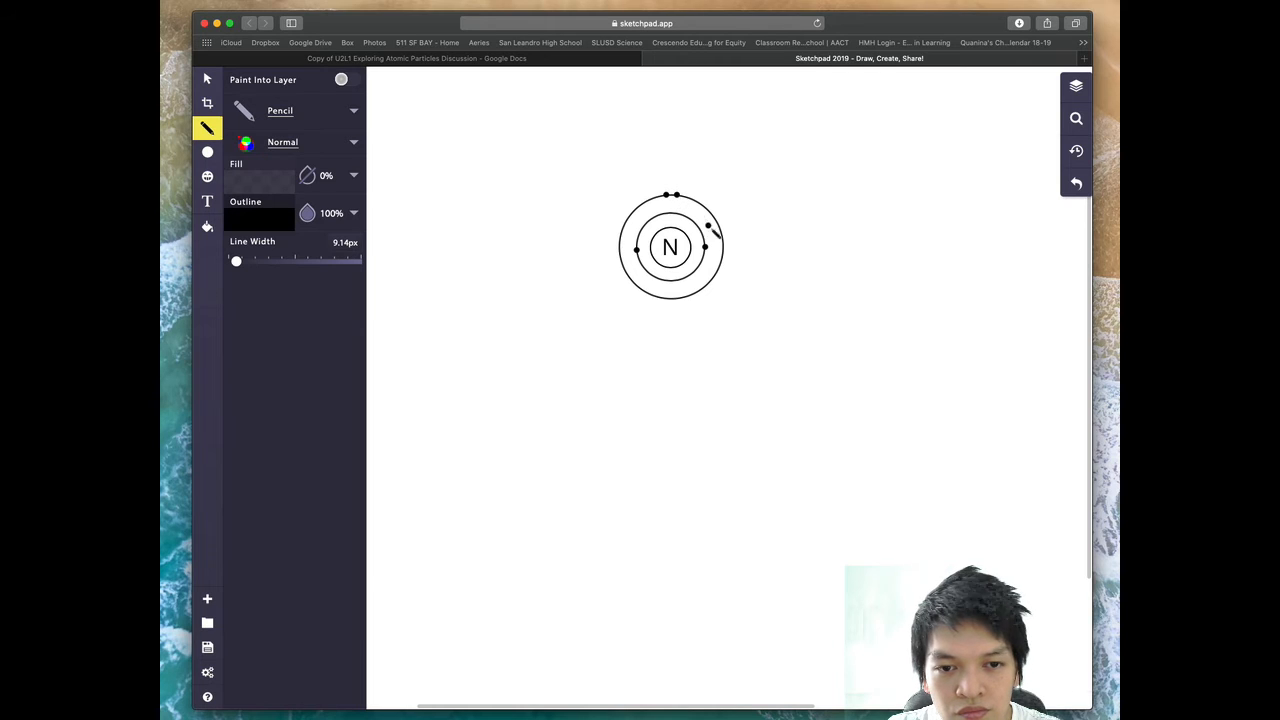
left_click(721, 249)
left_click(670, 297)
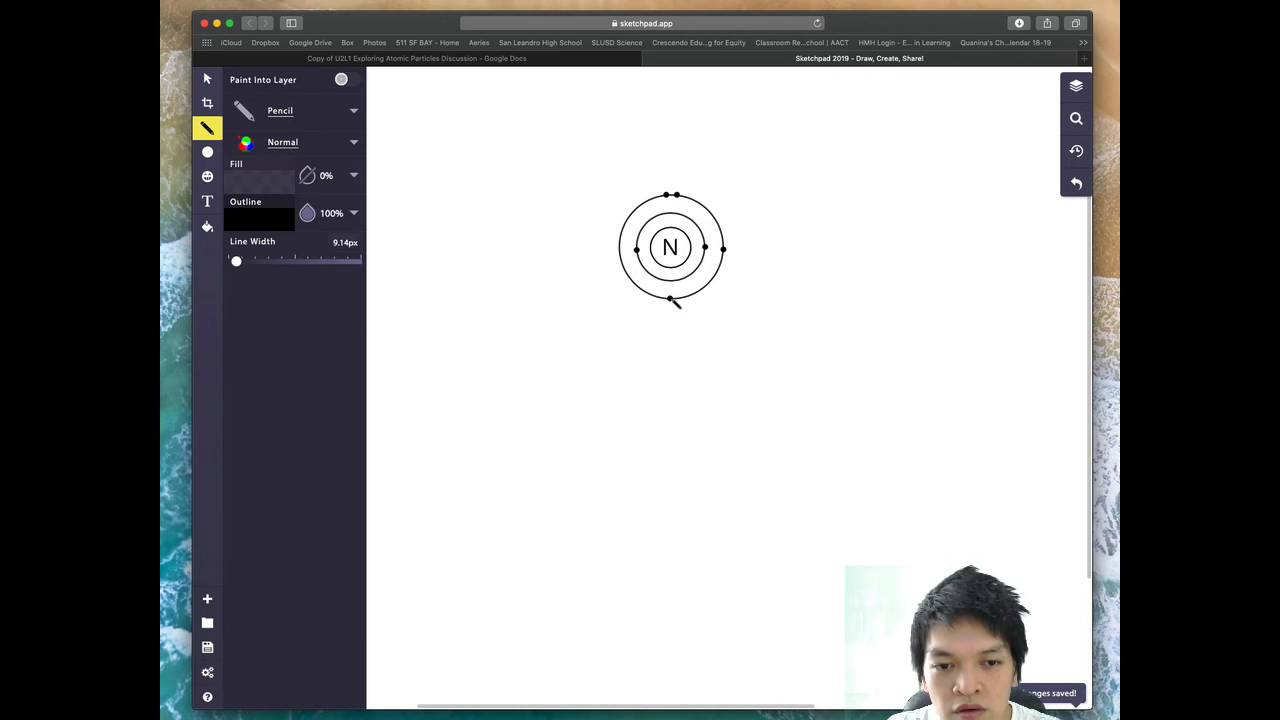
left_click(621, 249)
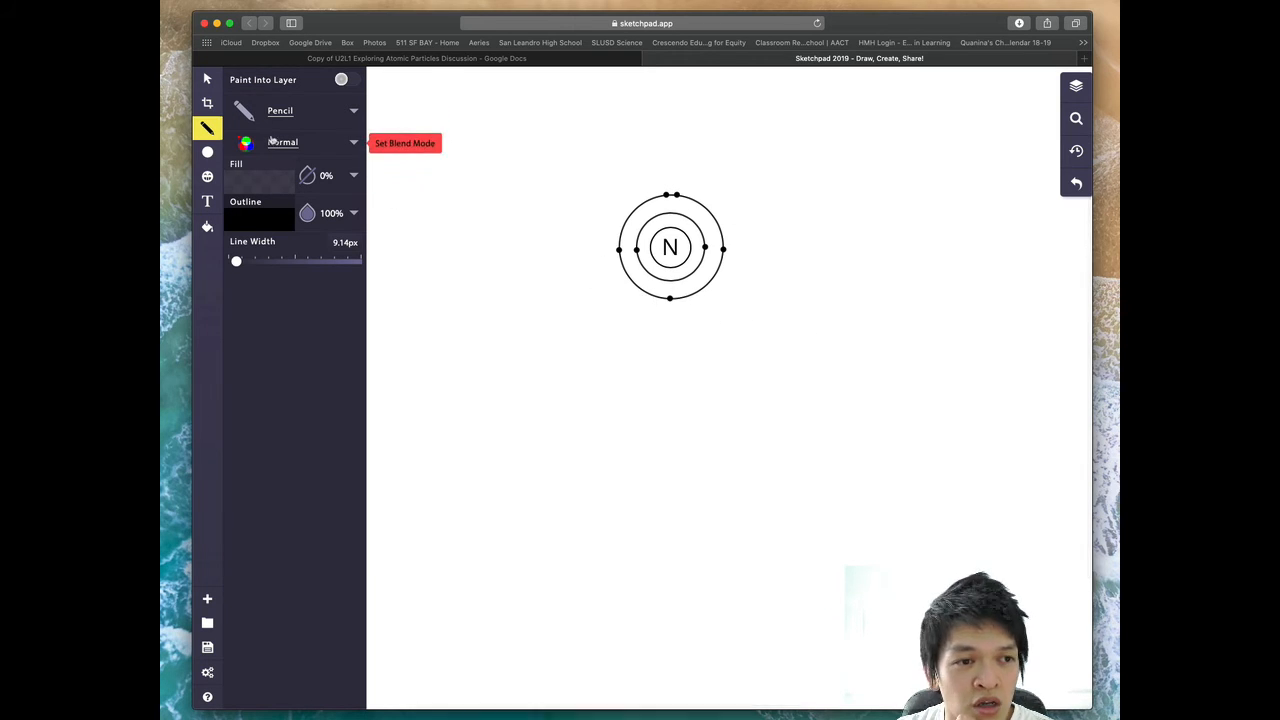
Select all parts of the finished Bohr model and try to download it as an image
left_click(208, 81)
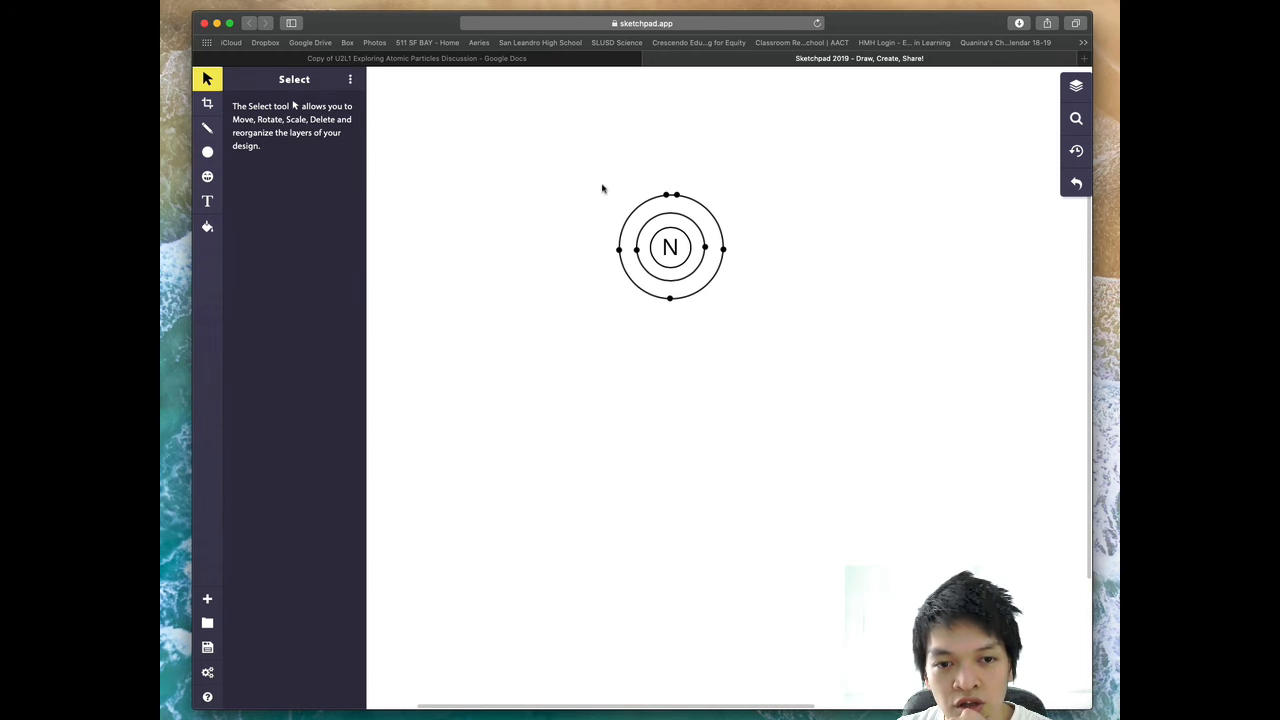
left_click_drag(602, 186, 744, 313)
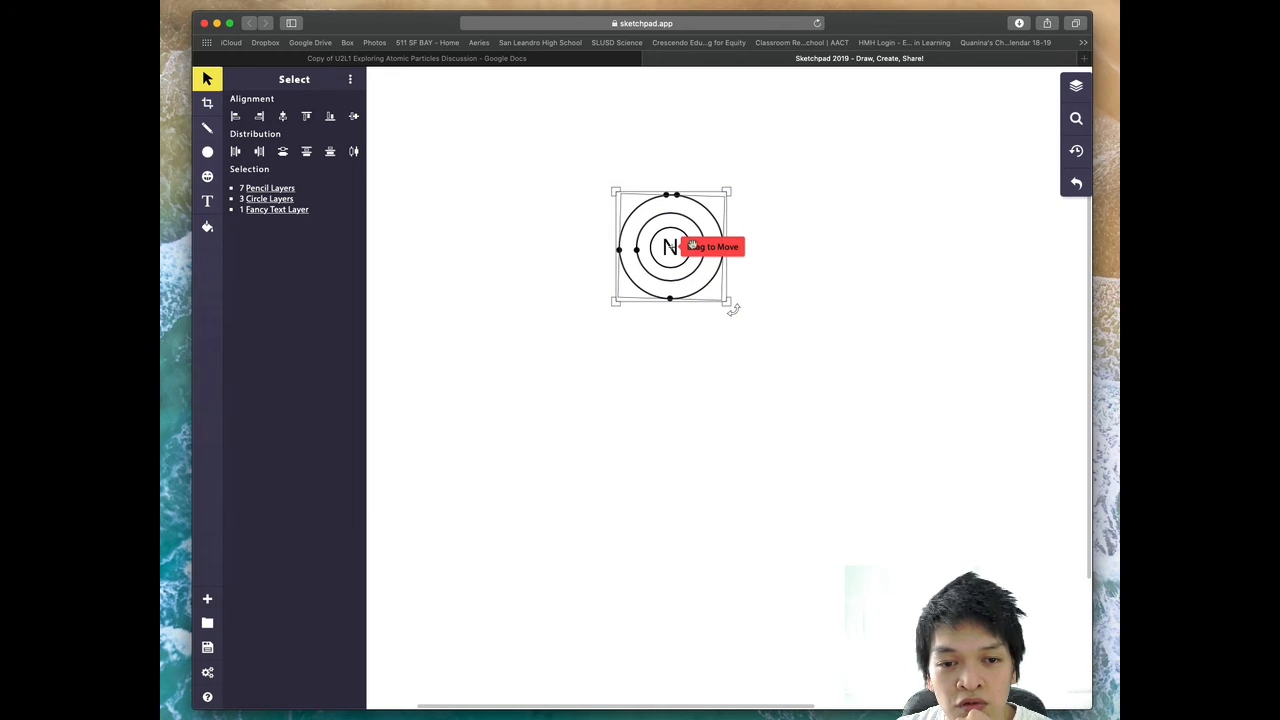
left_click_drag(685, 232, 679, 233)
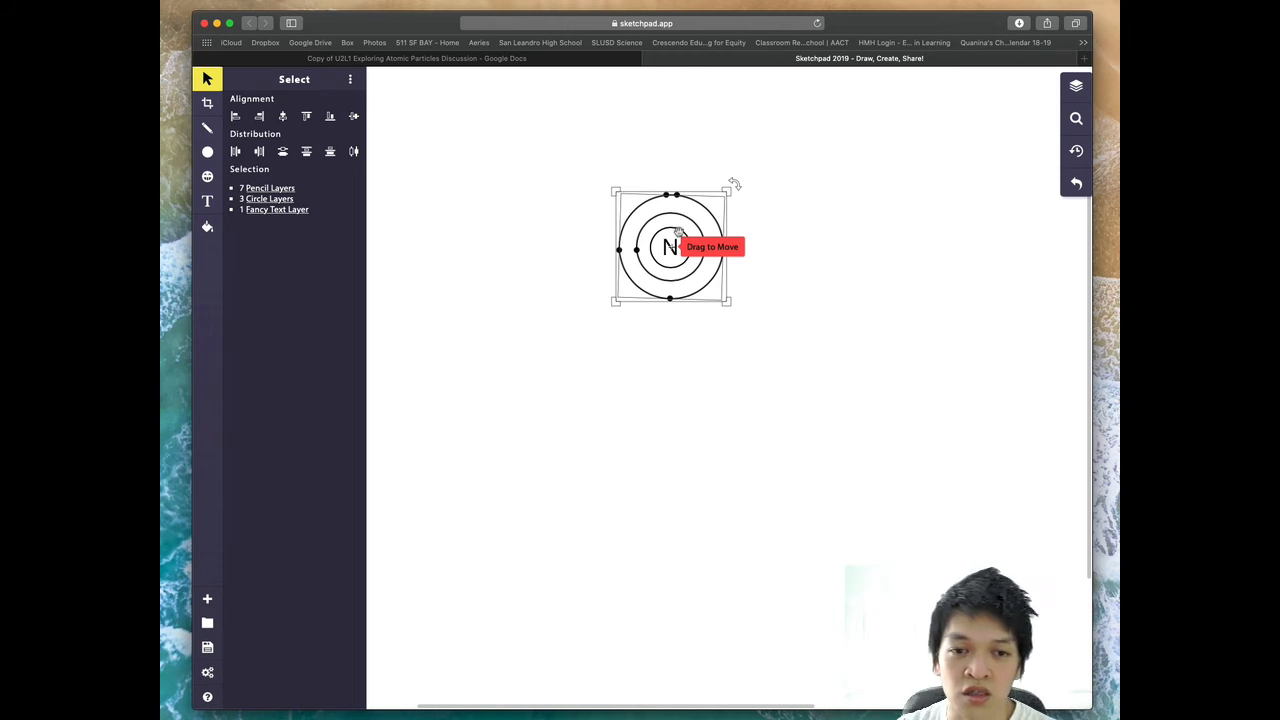
right_click(679, 232)
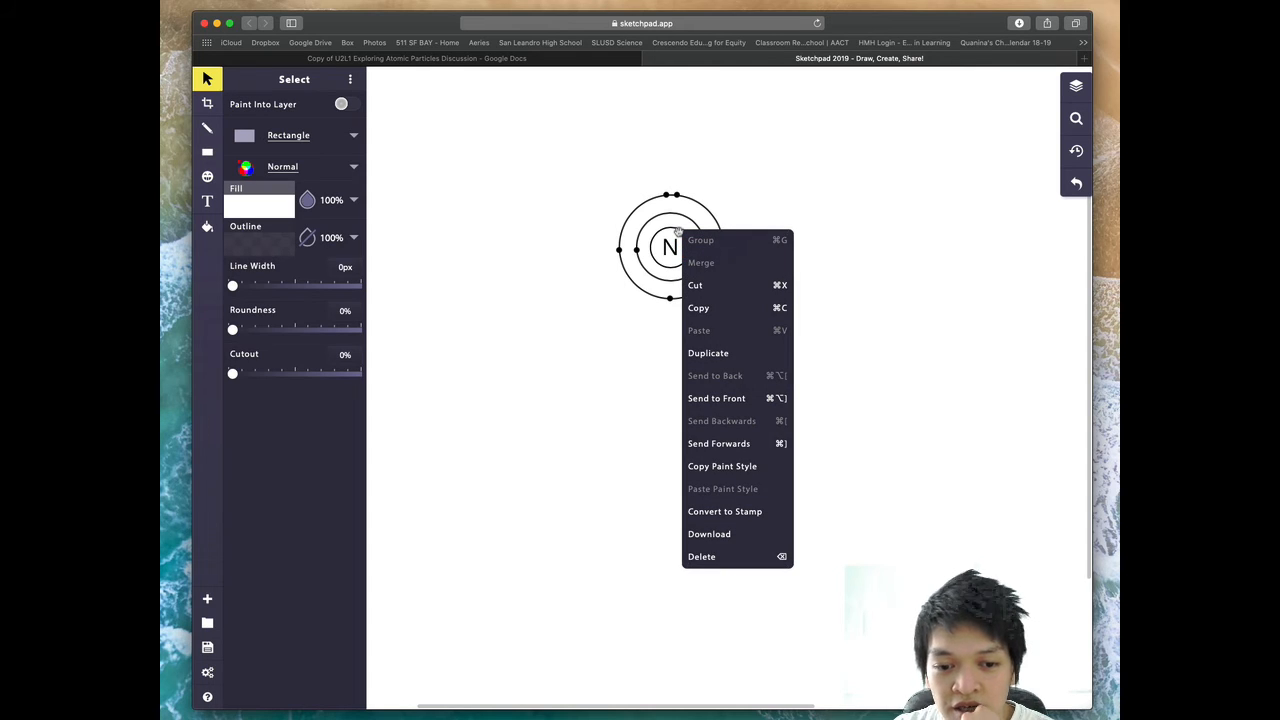
left_click(730, 535)
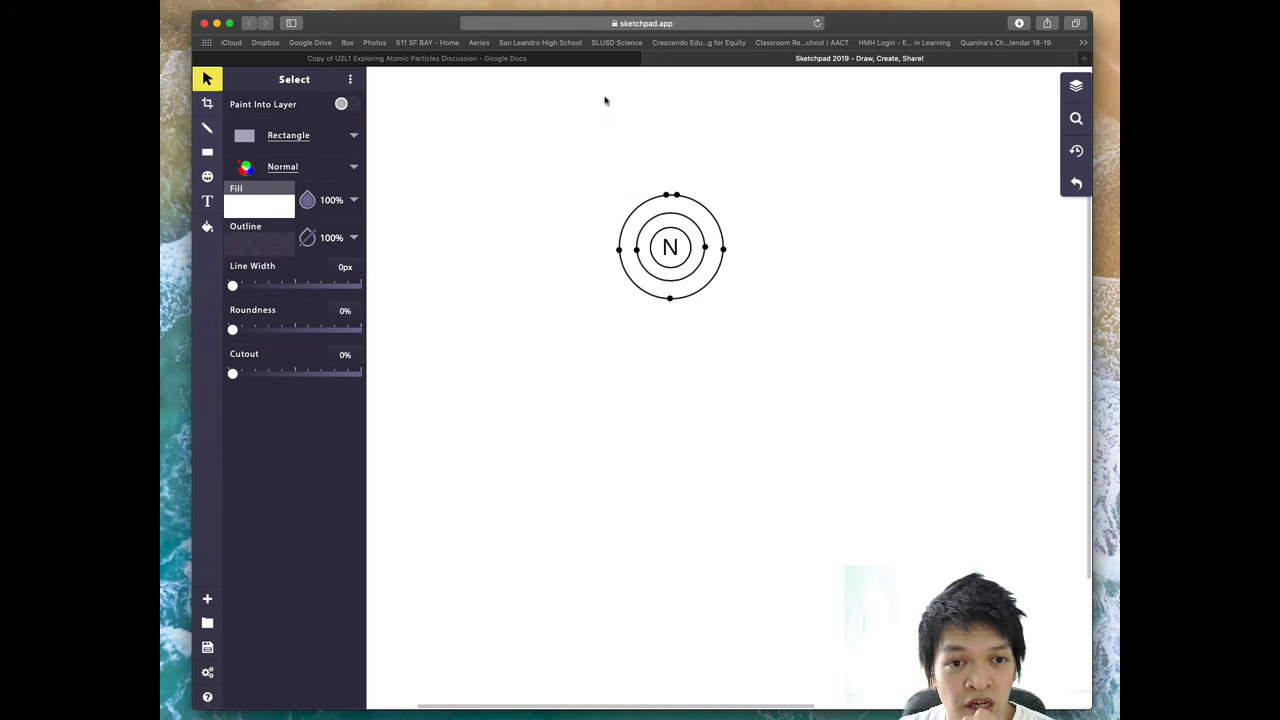
Switch to the Google Docs worksheet and place the cursor in question 3's empty cell under column A
left_click(594, 60)
left_click(872, 382)
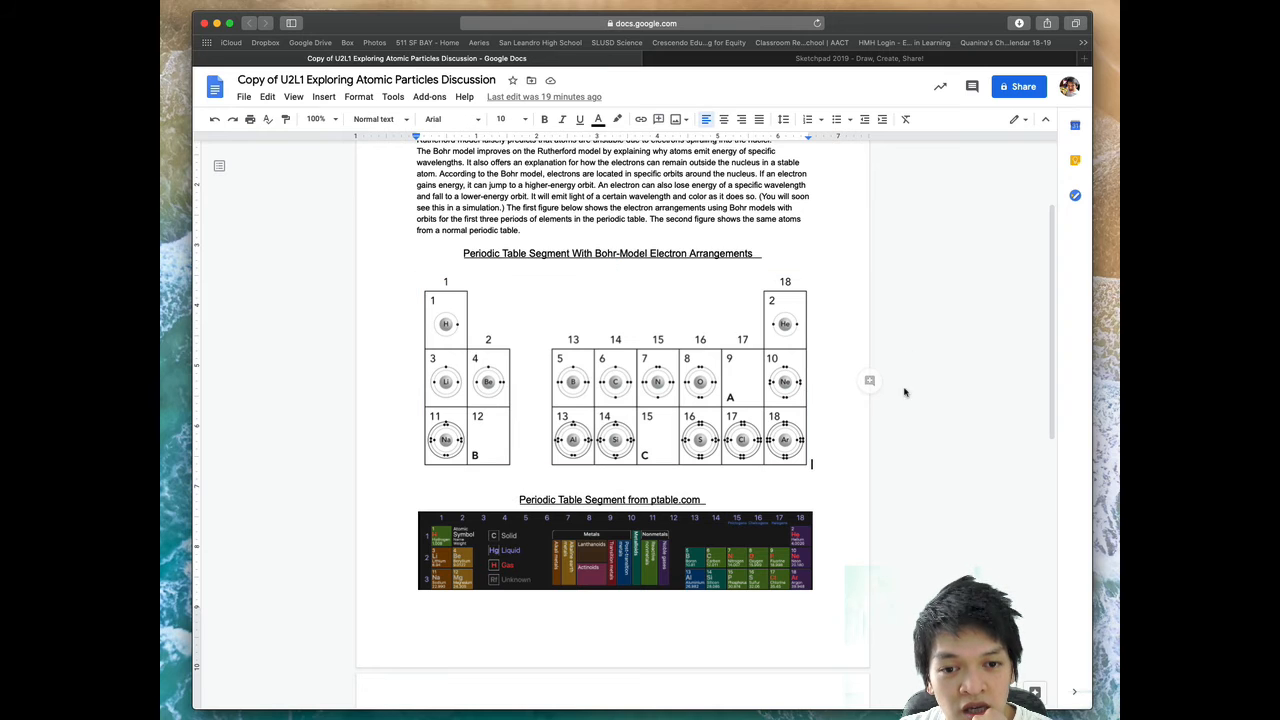
scroll(870, 560, "down", 3)
scroll(776, 521, "down", 10)
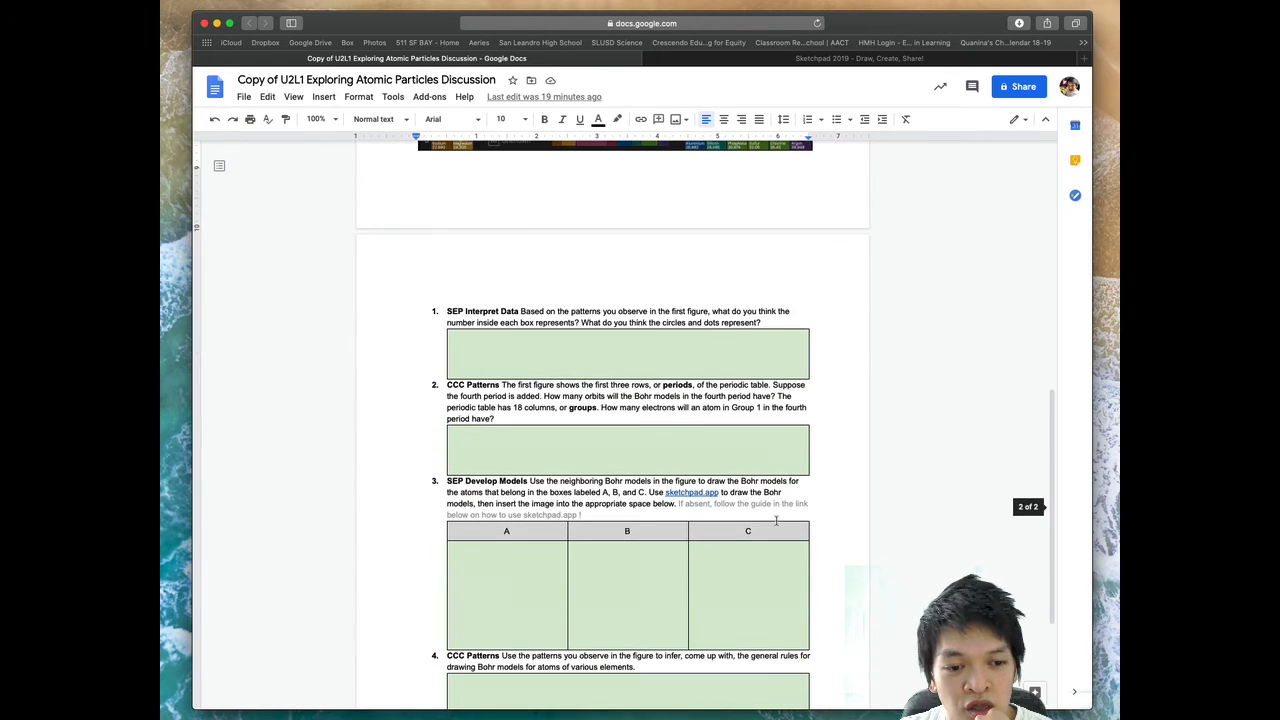
left_click(497, 496)
scroll(496, 480, "down", 1)
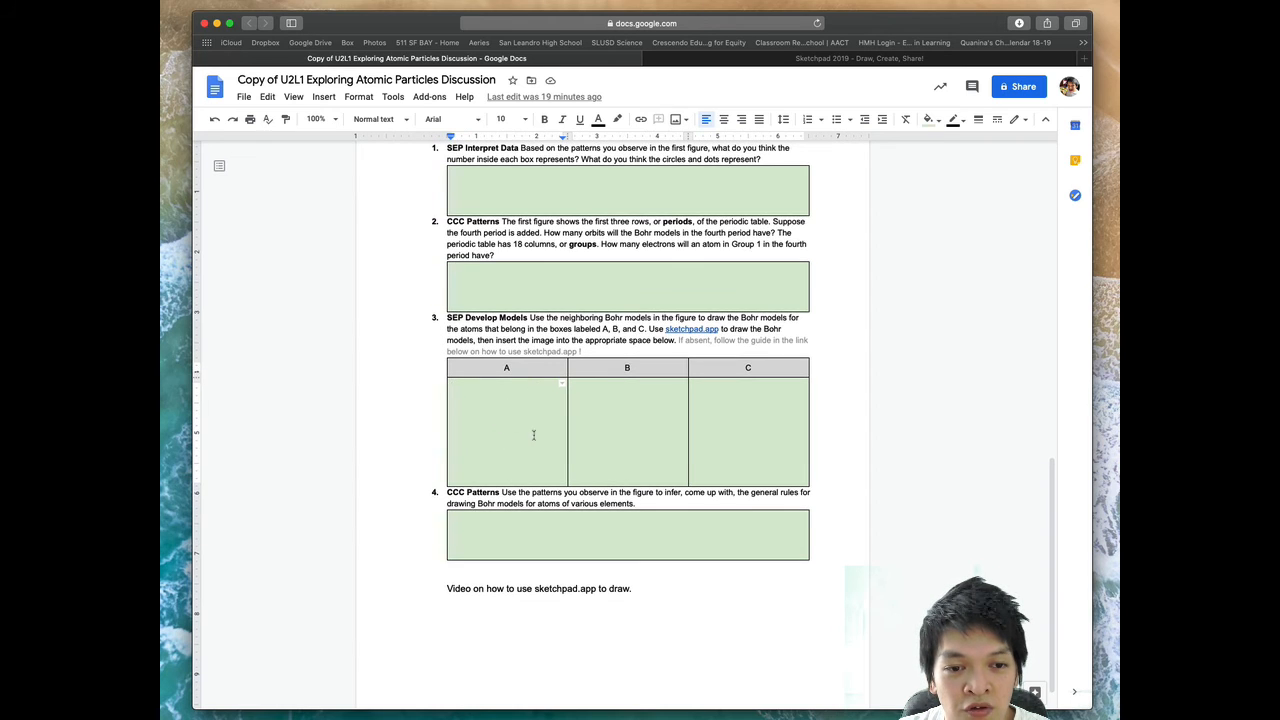
scroll(531, 434, "up", 10)
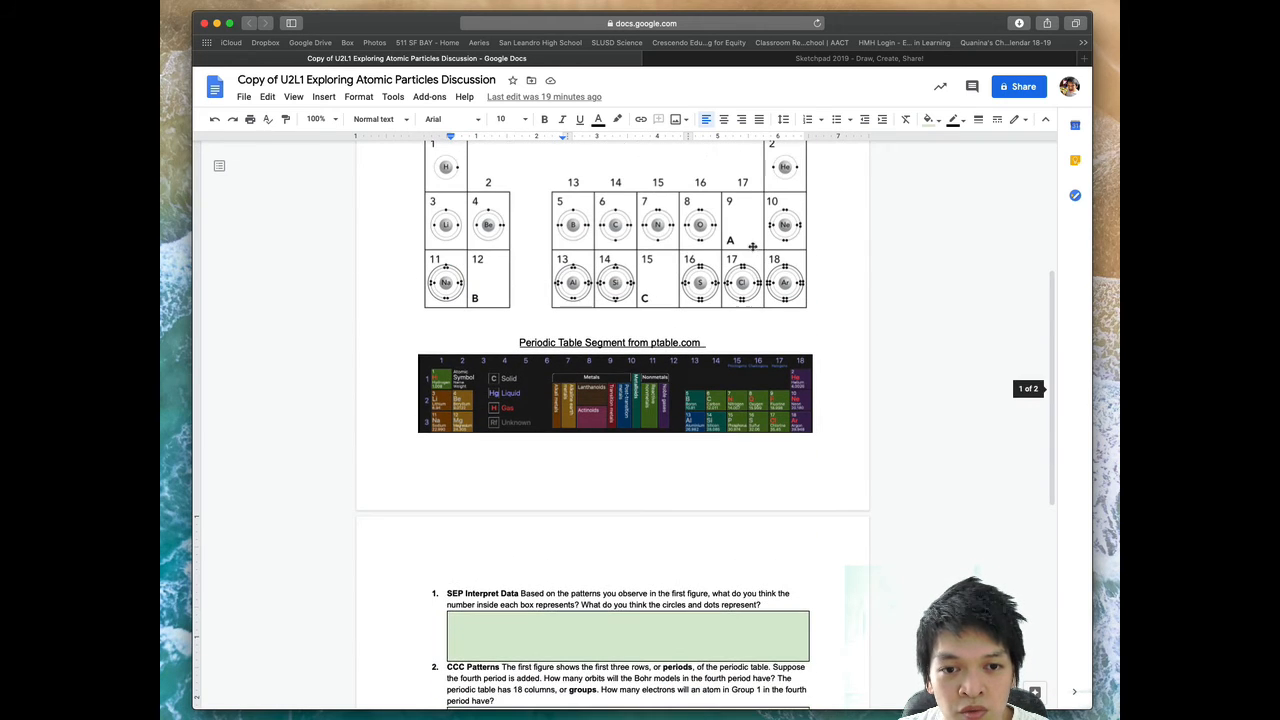
scroll(580, 480, "down", 10)
scroll(580, 480, "down", 1)
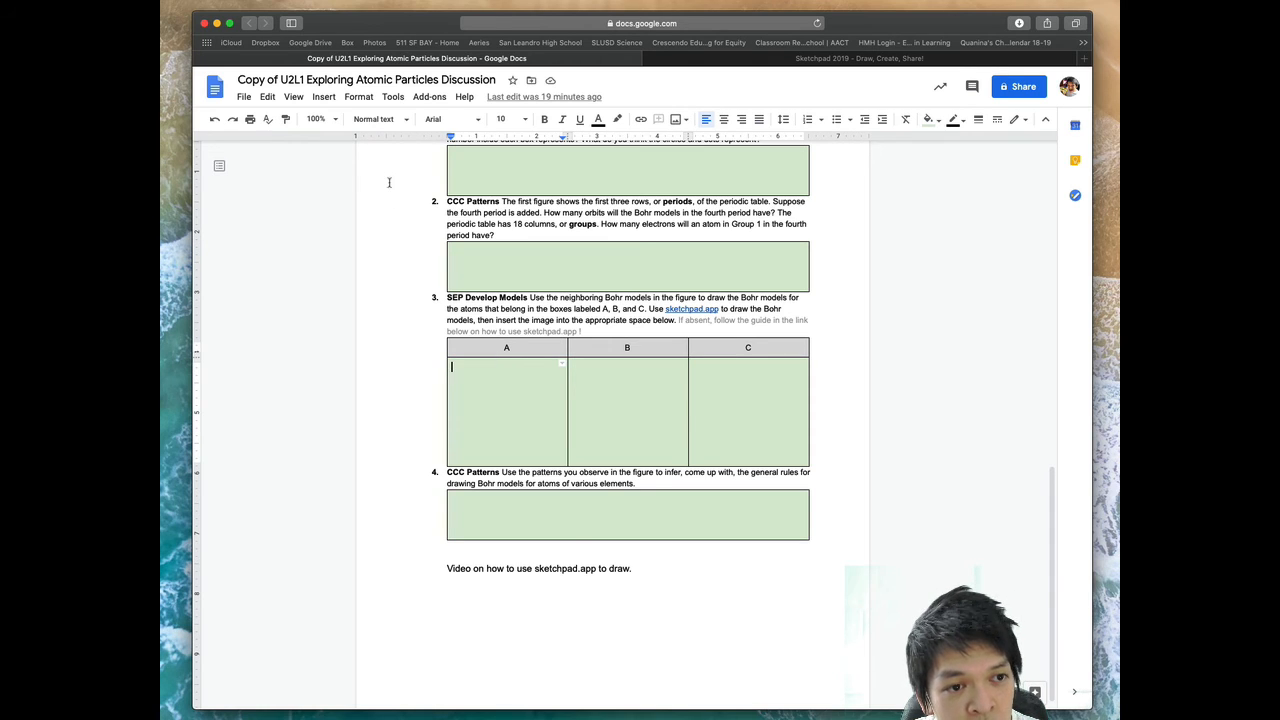
Insert the downloaded sketchpad.png image from the computer's Downloads folder into the cell under column A
left_click(324, 97)
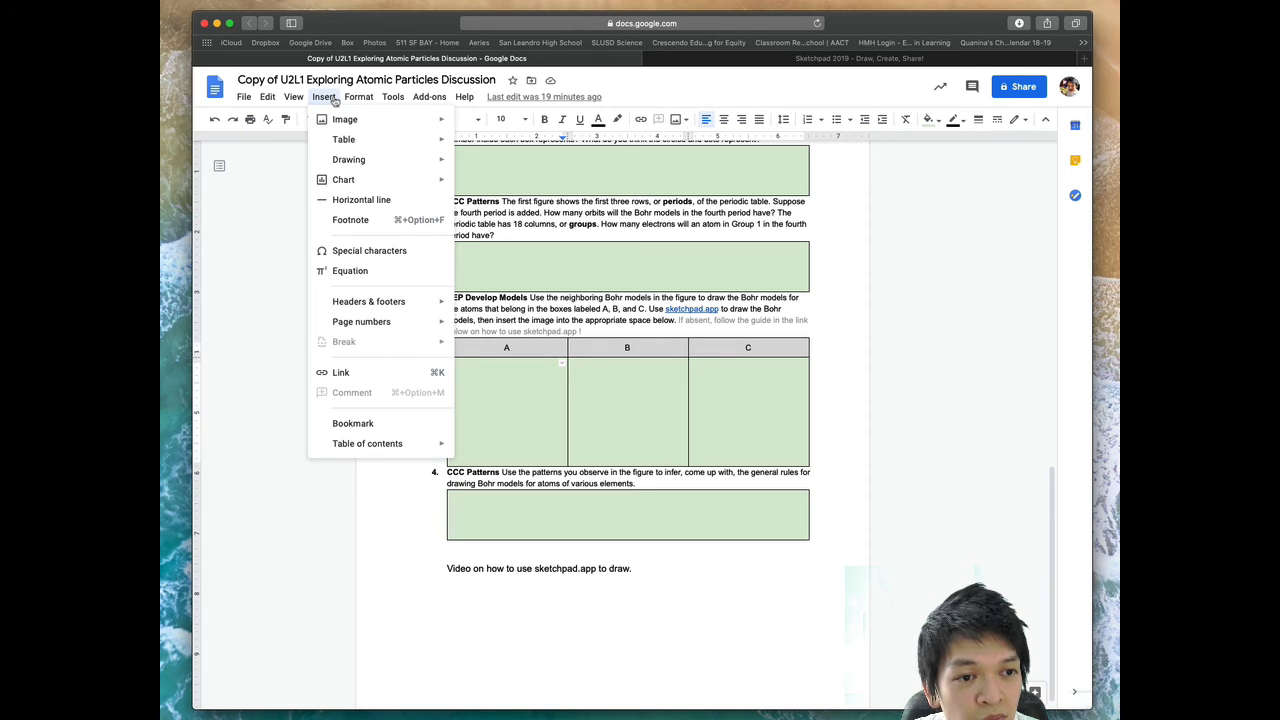
mouse_move(350, 122)
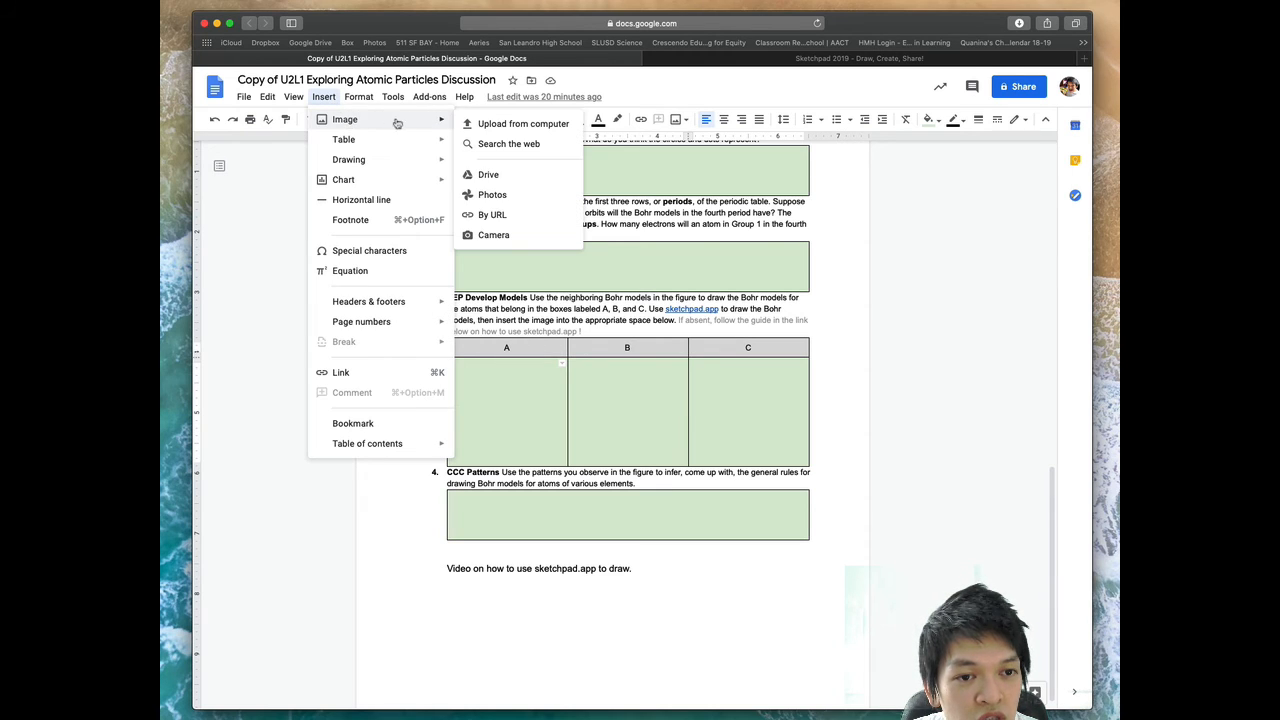
left_click(544, 126)
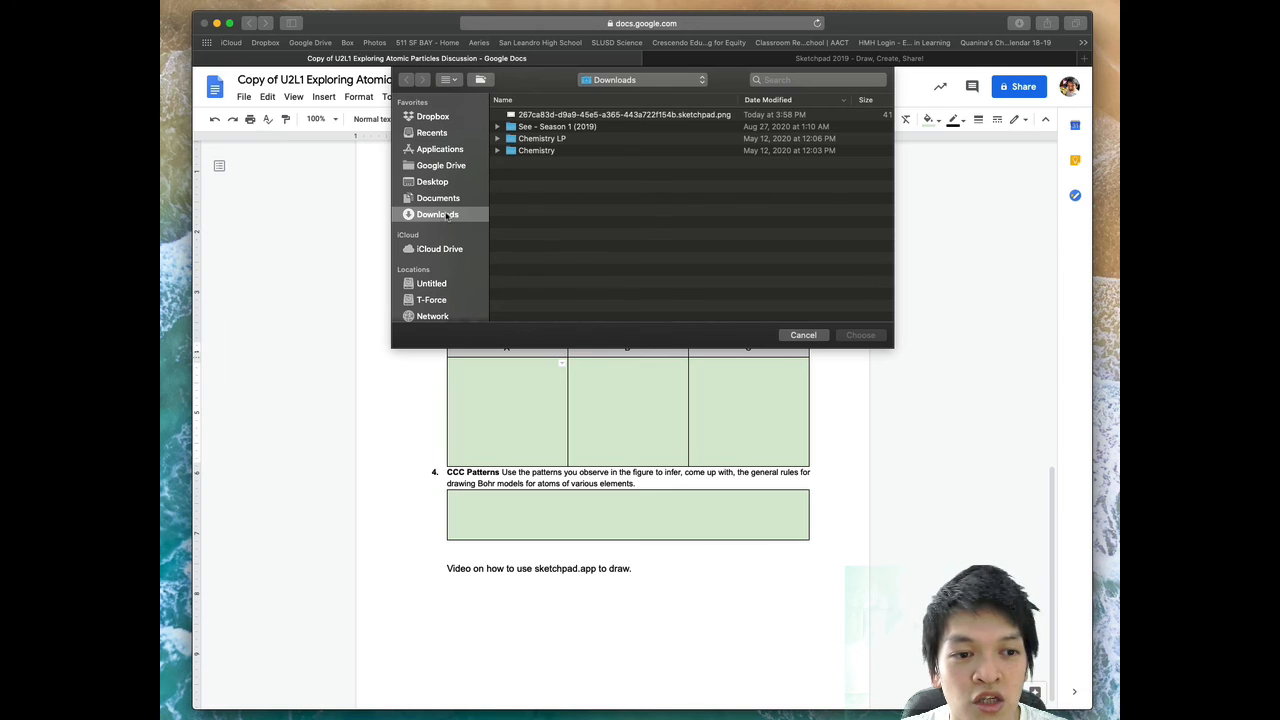
left_click(641, 116)
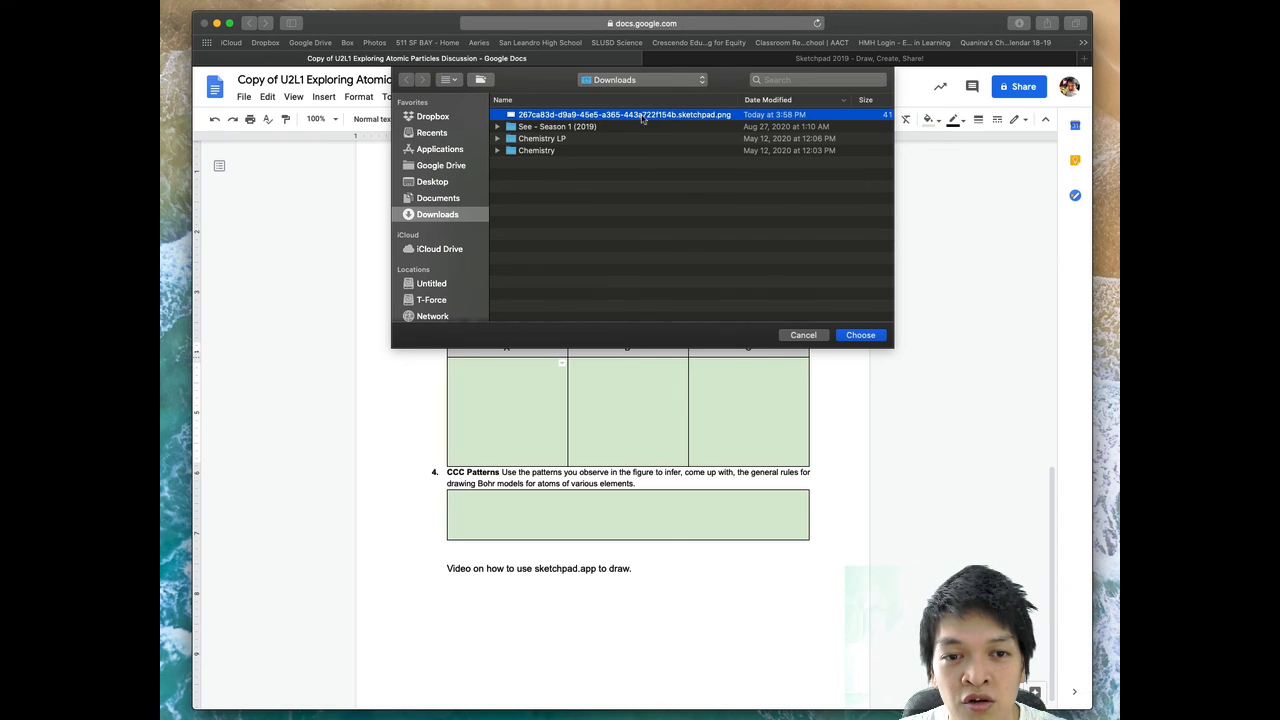
left_click(861, 335)
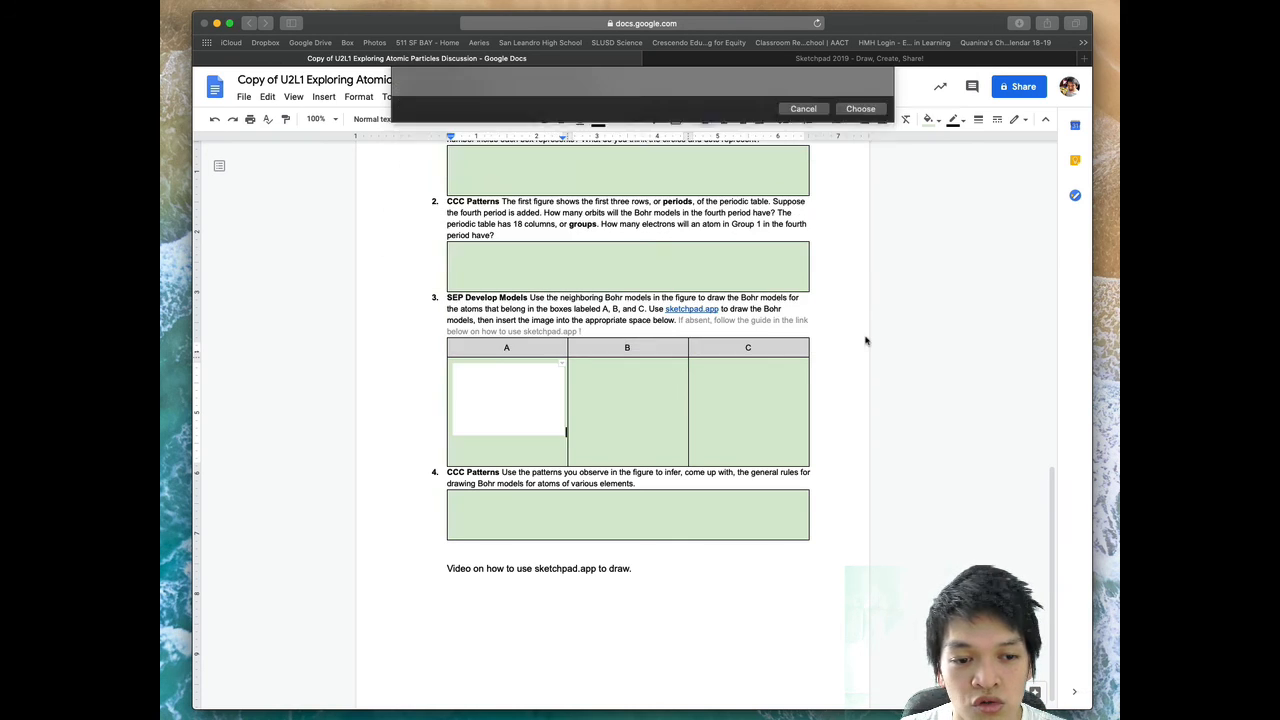
Delete the blank inserted image from question 3's cell under column A
left_click(540, 433)
left_click(571, 366)
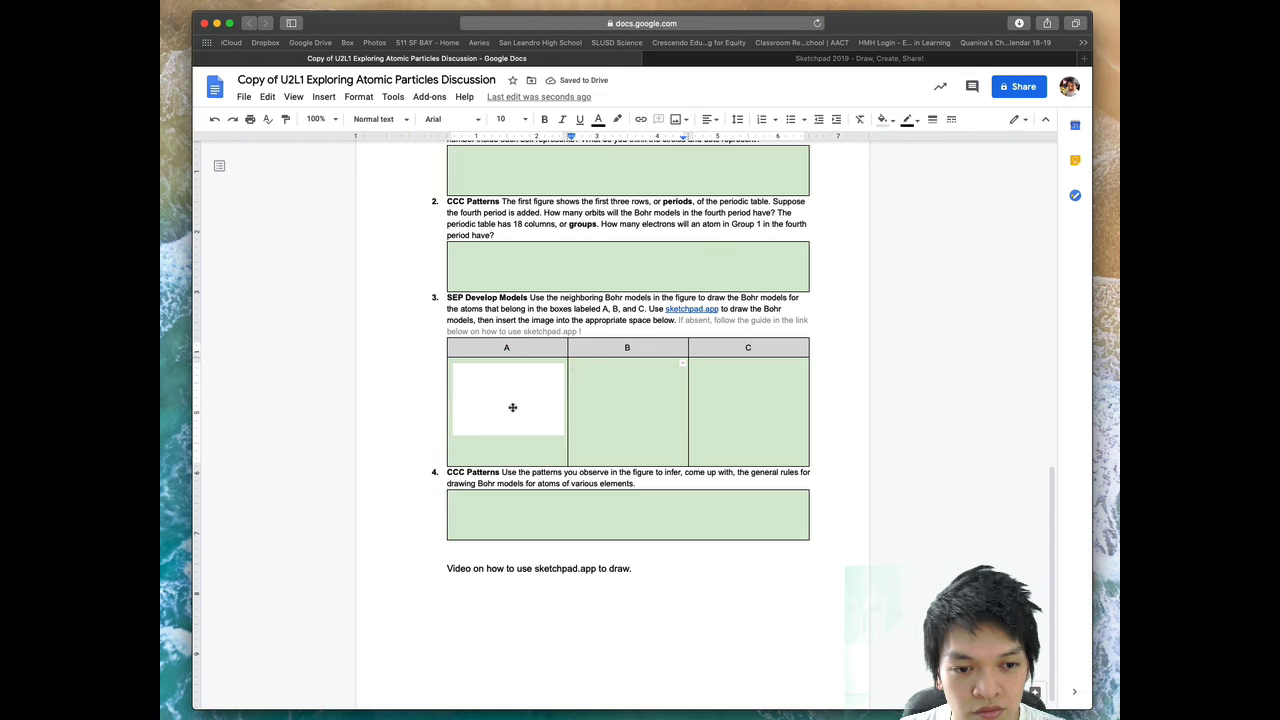
left_click(514, 406)
left_click(634, 423)
left_click(535, 408)
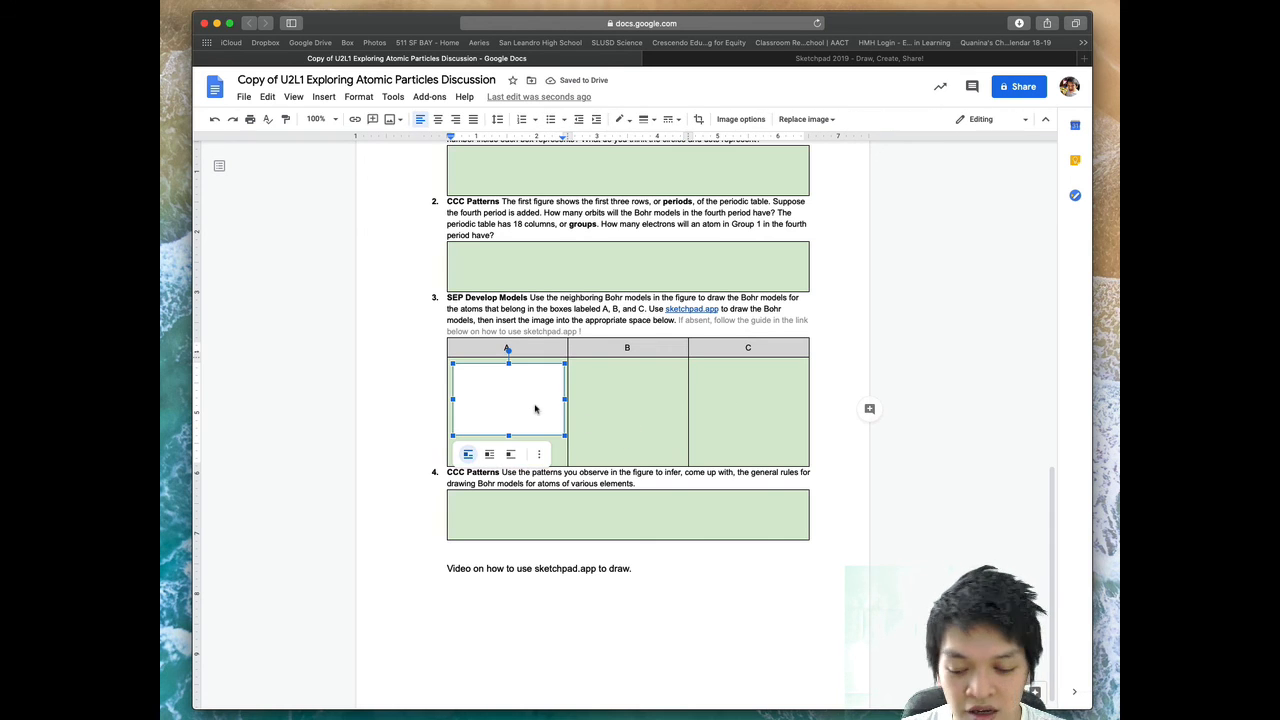
key("BackSpace")
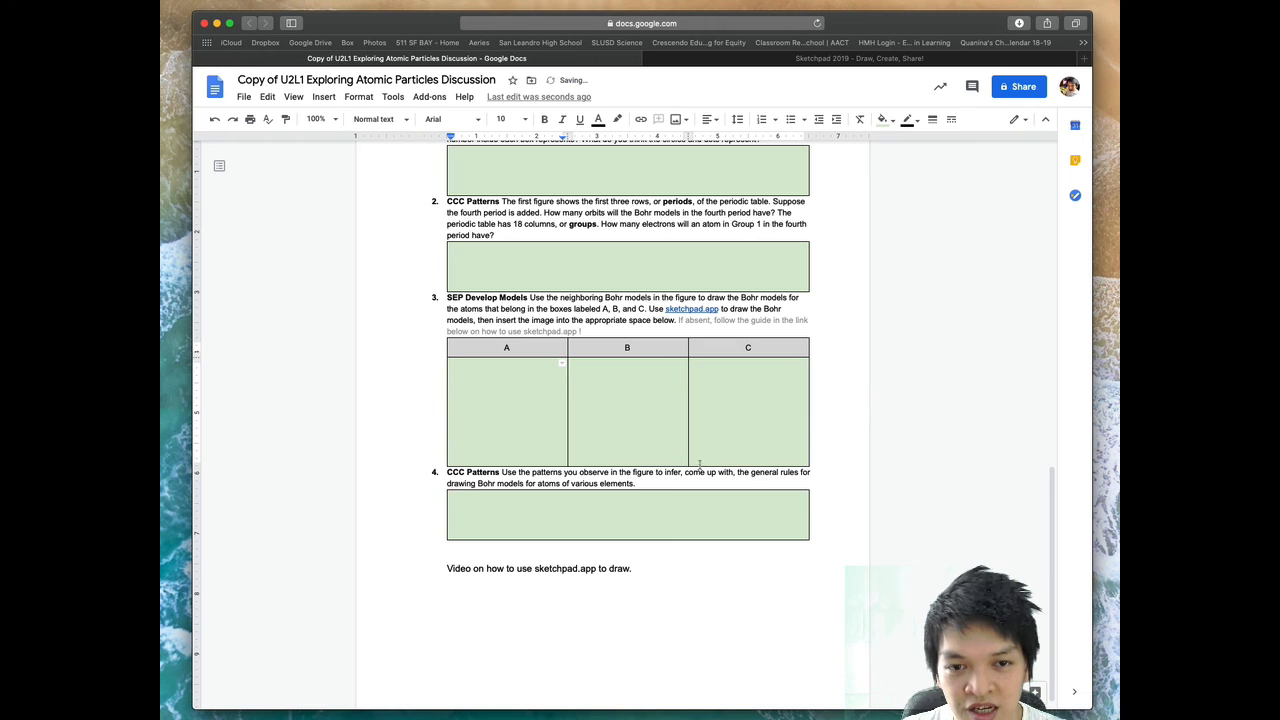
Switch to Sketchpad, select all parts of the nitrogen Bohr model and download only that selection as an image
left_click(778, 58)
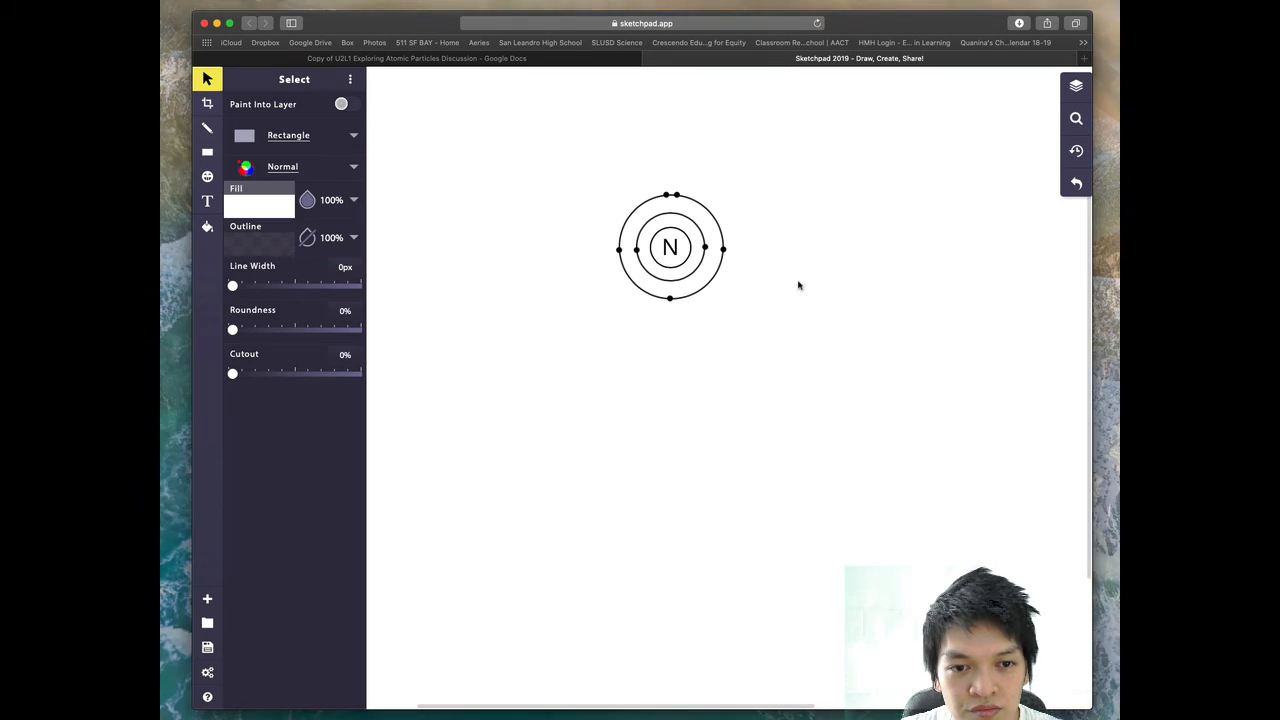
left_click(614, 184)
left_click_drag(614, 184, 760, 317)
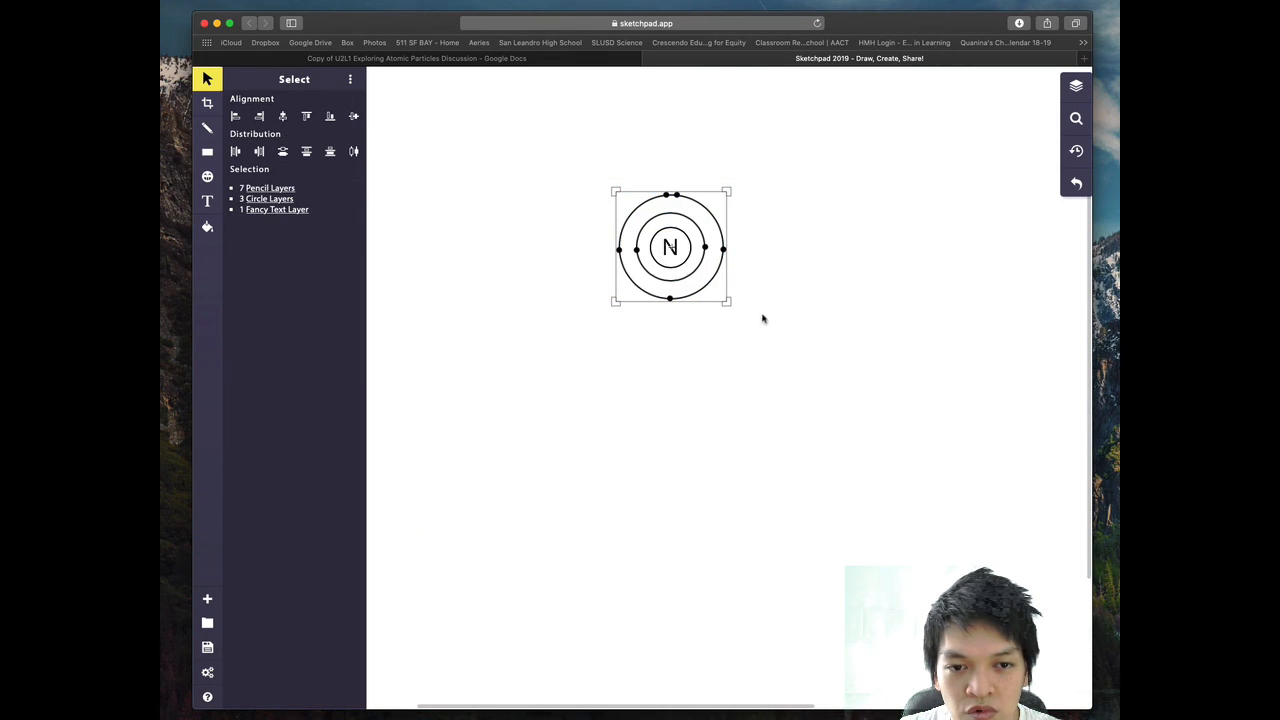
right_click(690, 257)
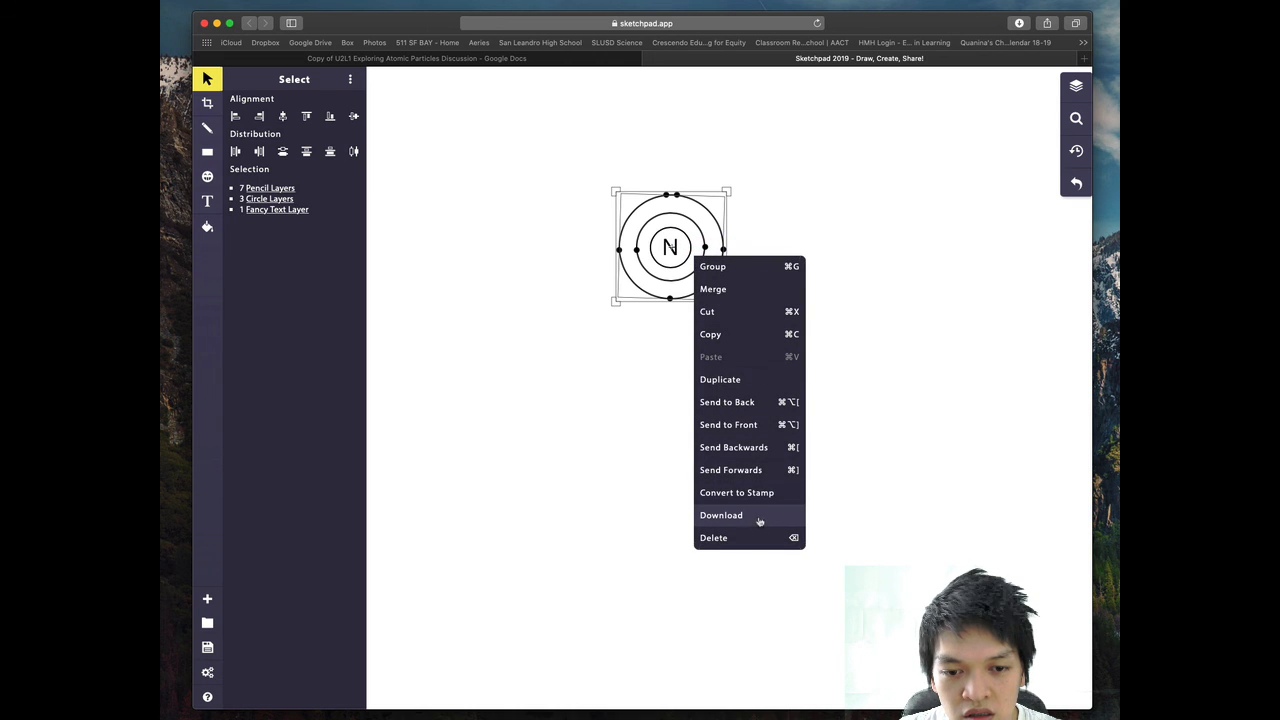
left_click(758, 516)
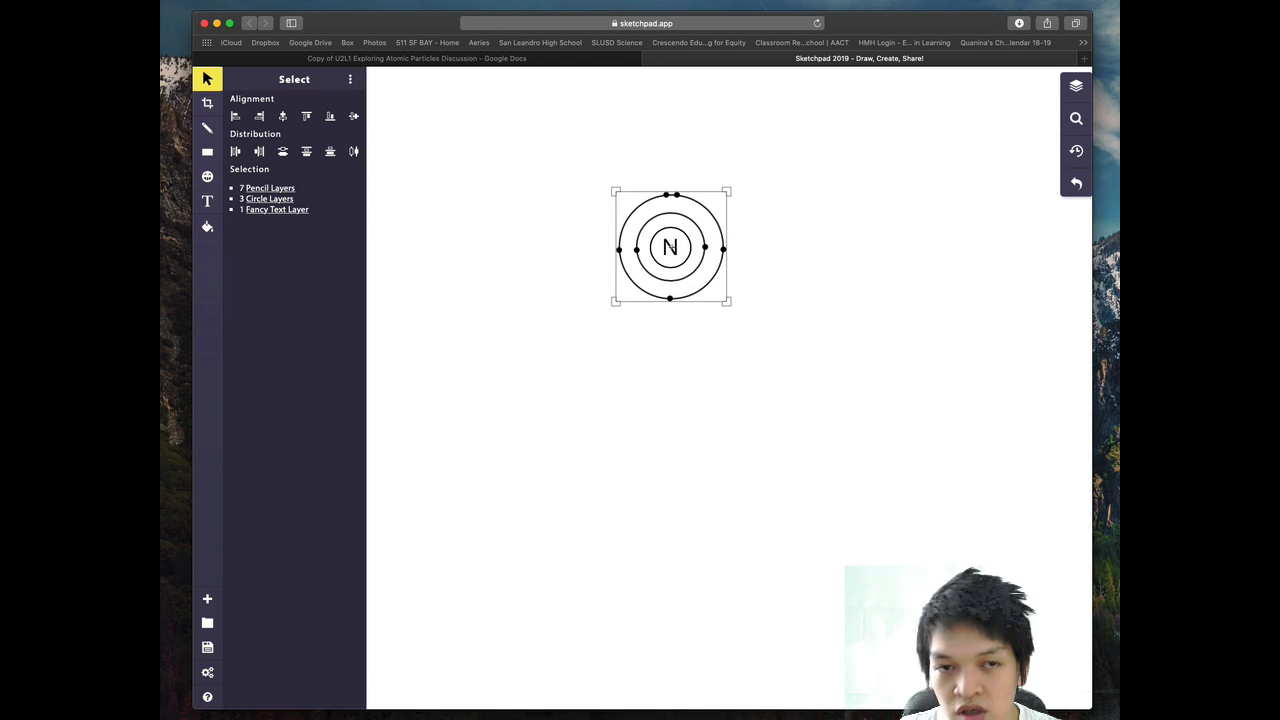
Switch to the Google Docs worksheet and insert the downloaded sketchpad-layerExport.png from the computer into question 3's cell under column A
left_click(570, 58)
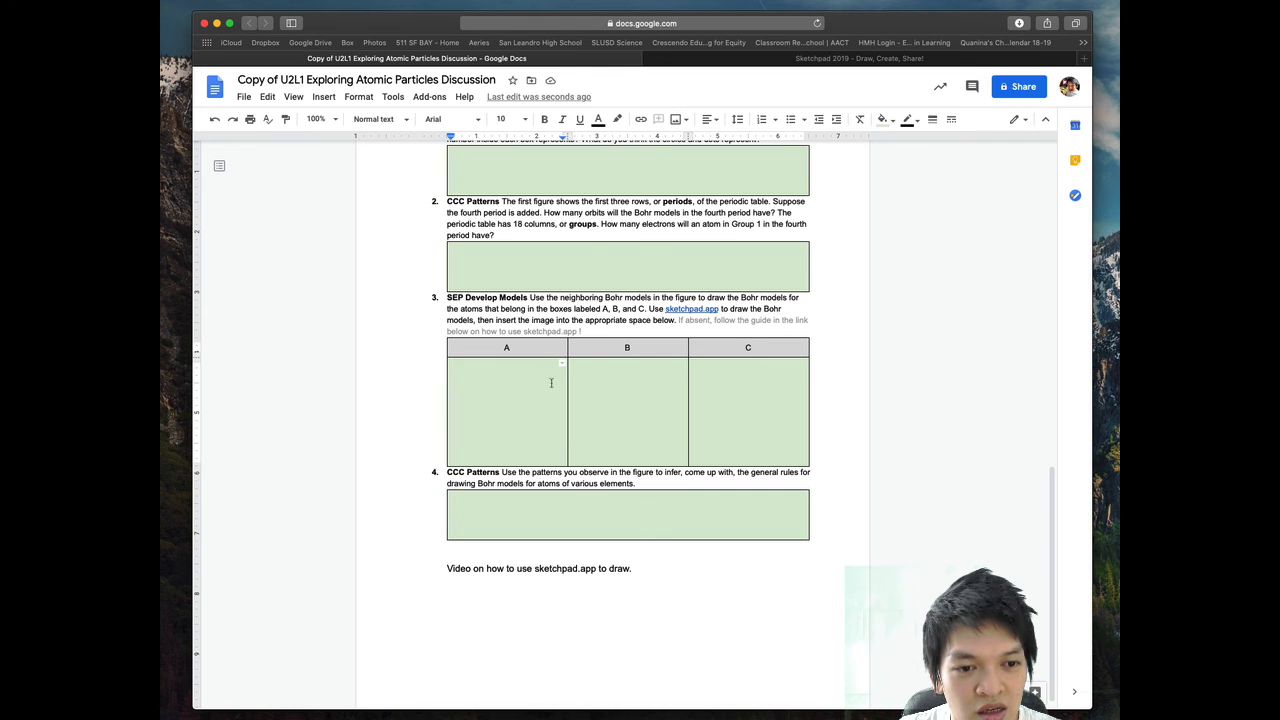
key("super+v")
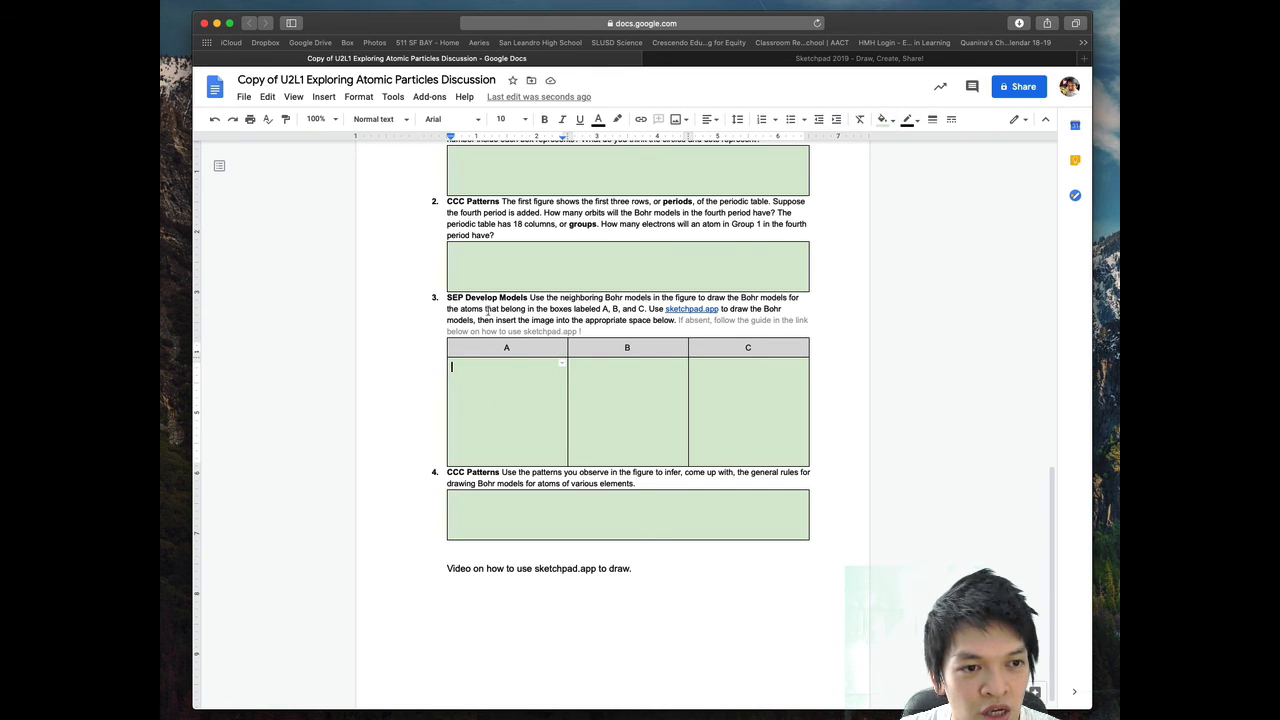
left_click(334, 100)
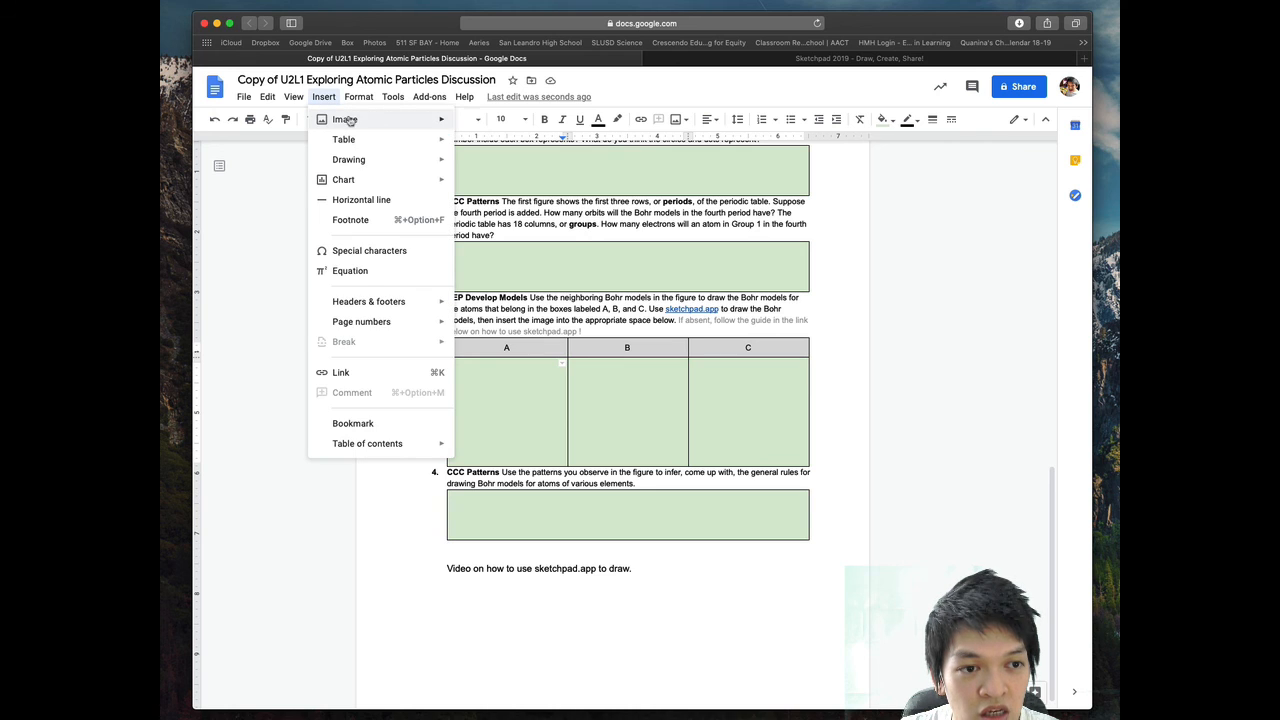
mouse_move(432, 121)
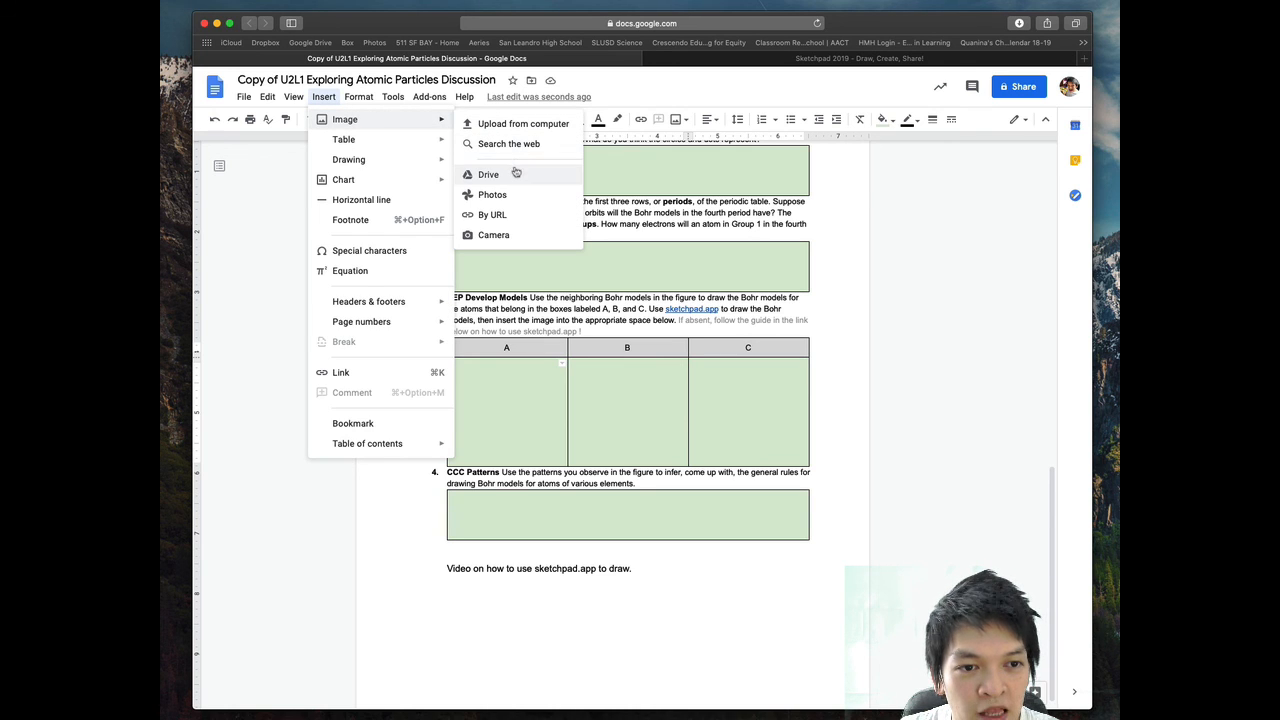
left_click(518, 126)
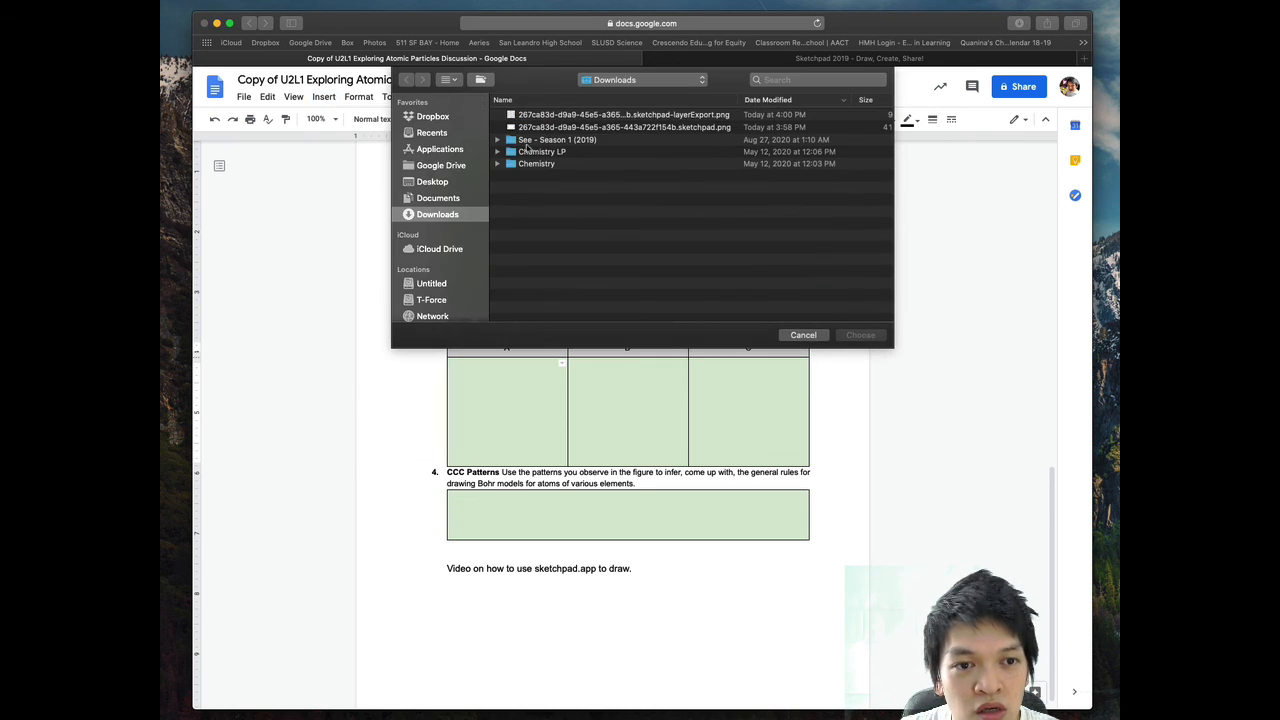
left_click(631, 115)
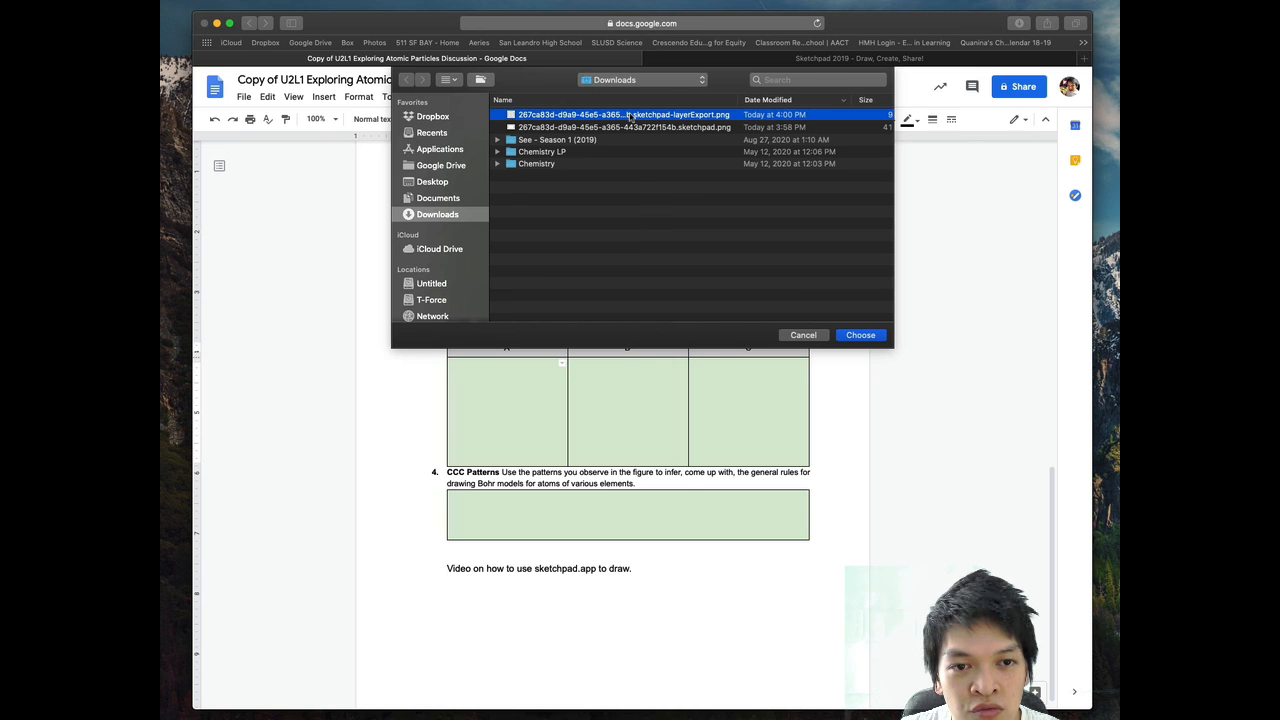
left_click(860, 335)
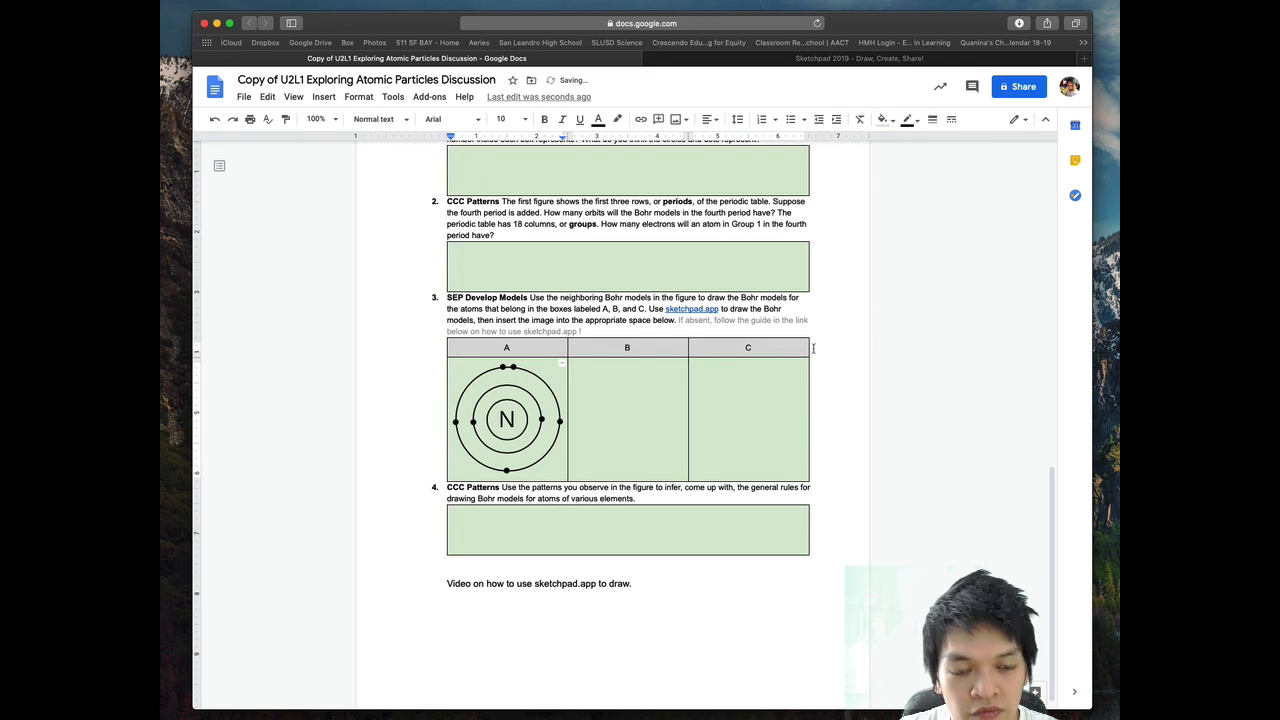
Select the nitrogen Bohr model image in the cell under column A and delete it
left_click(595, 458)
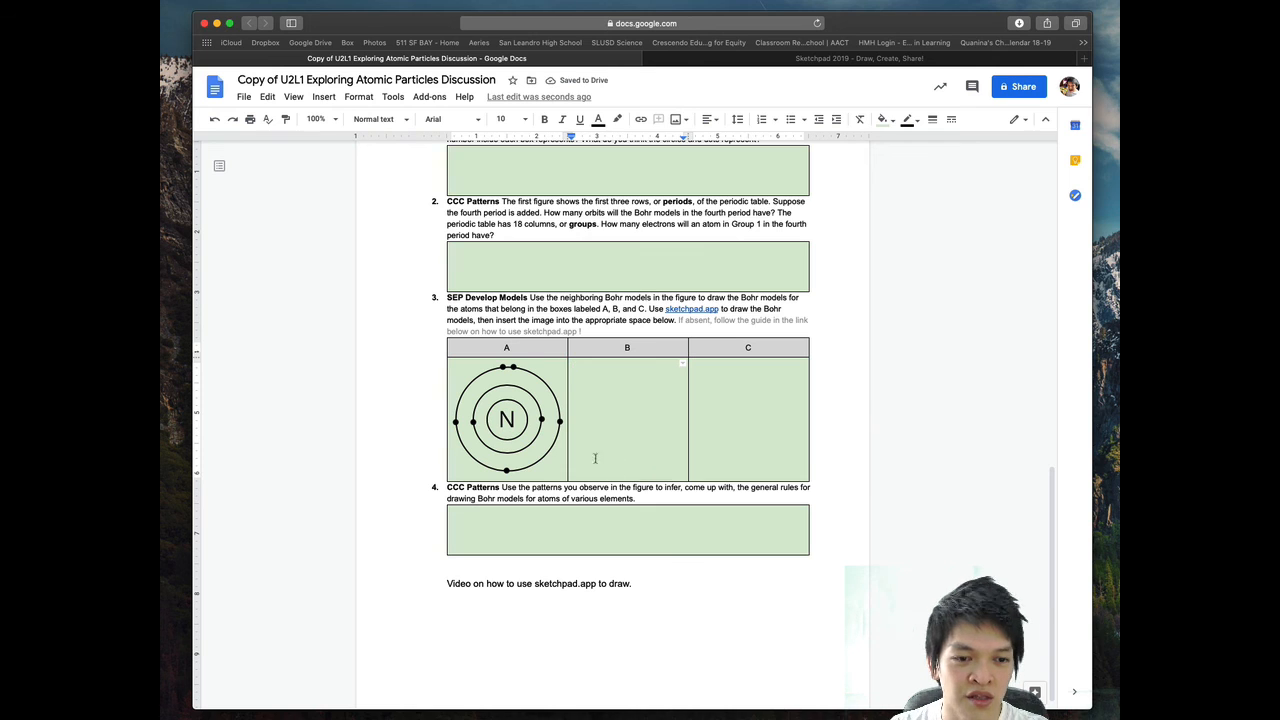
left_click(561, 465)
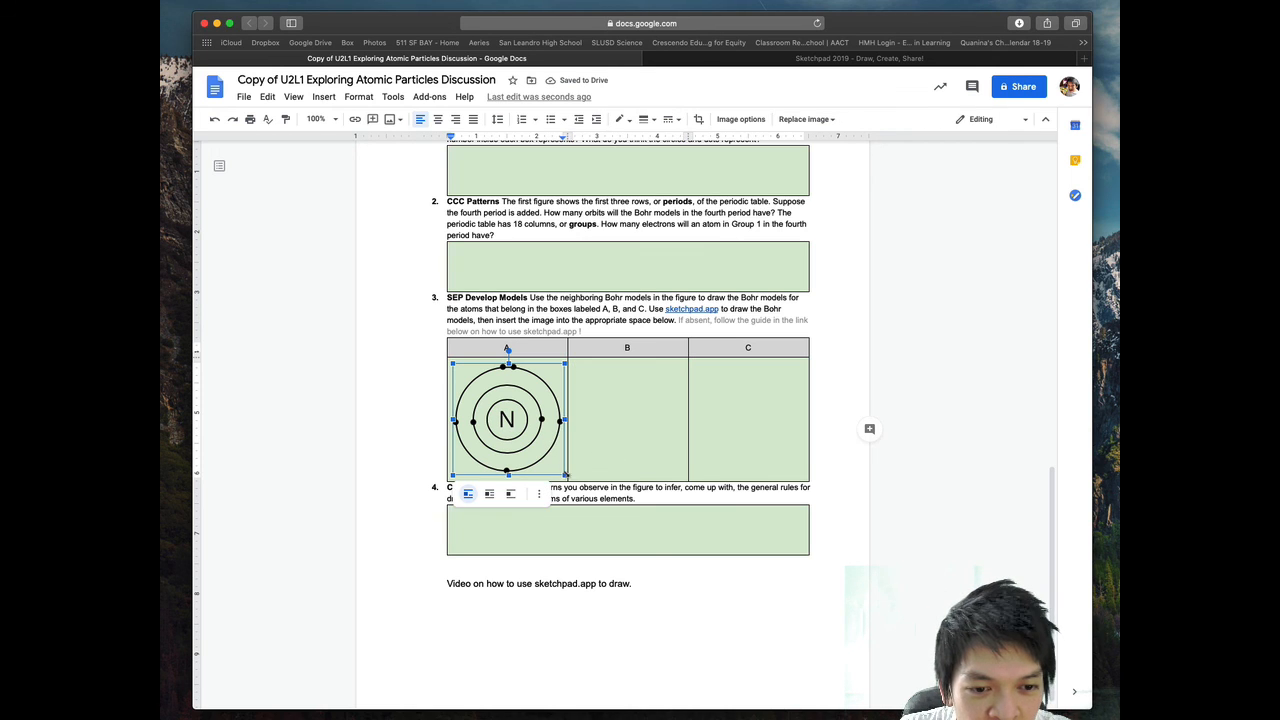
left_click(609, 450)
left_click(507, 421)
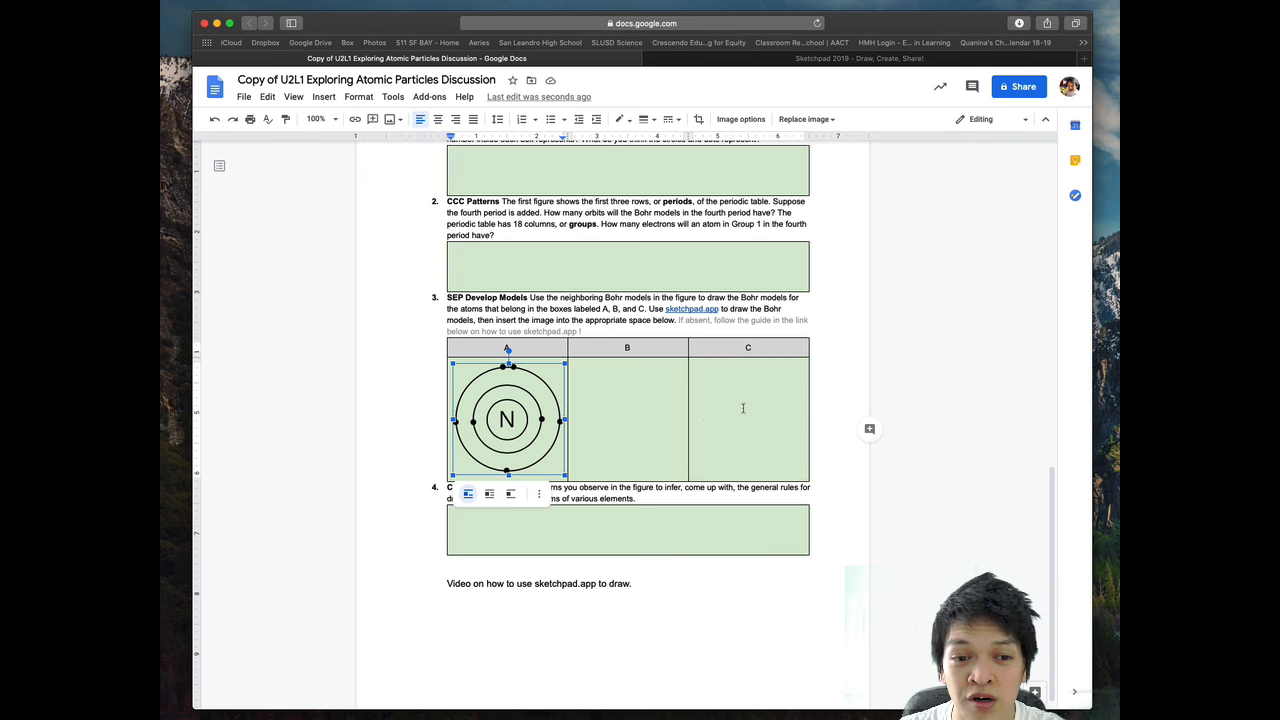
key("BackSpace")
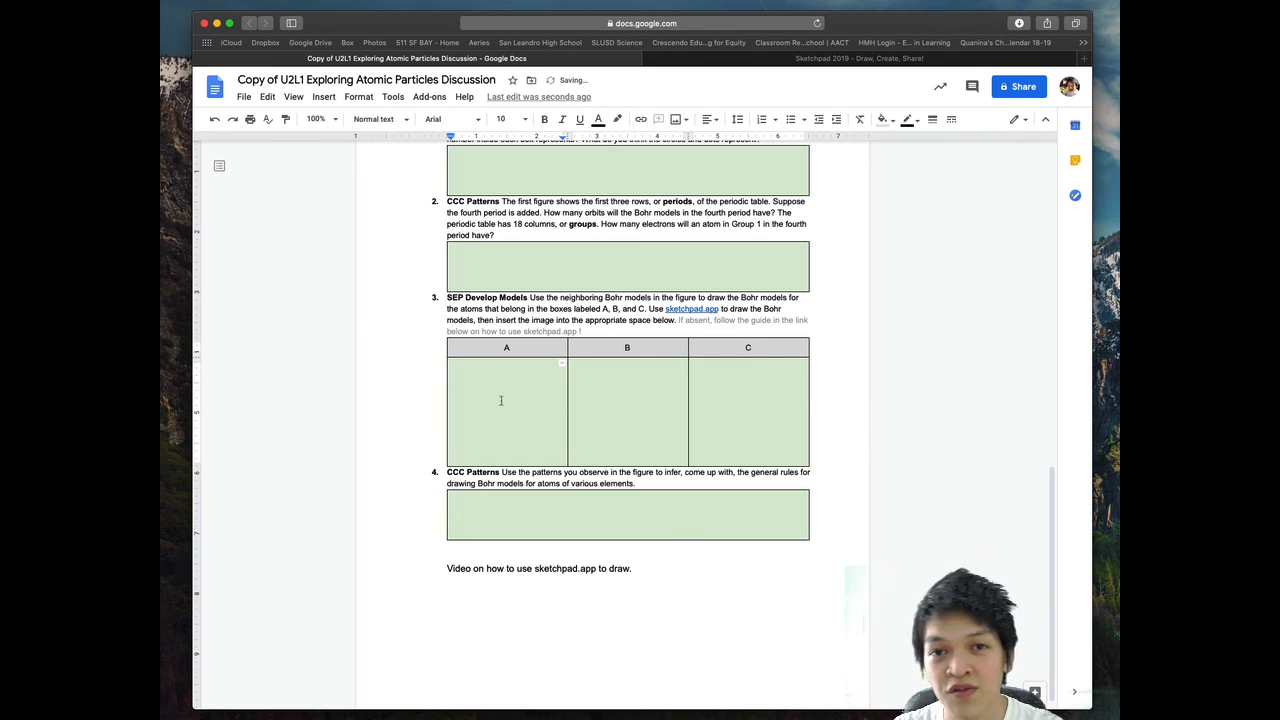